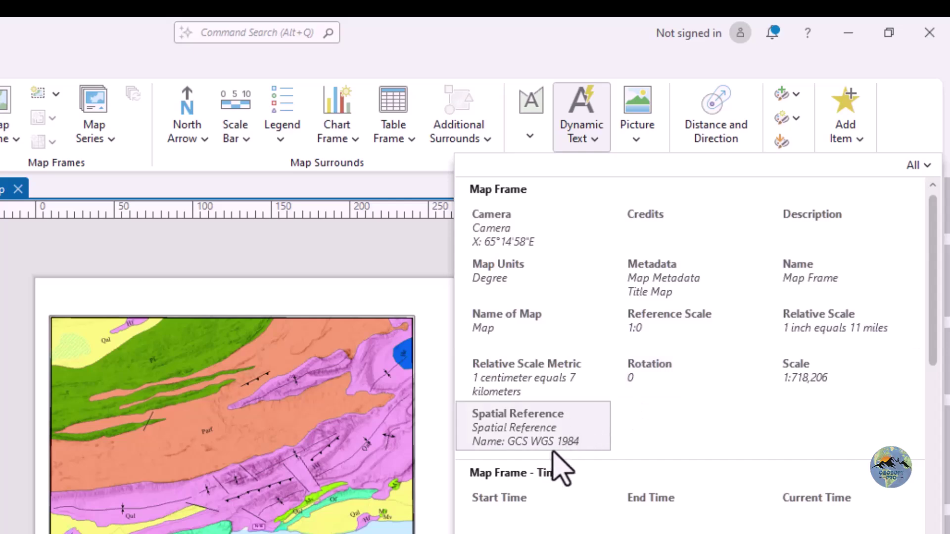
scroll(572, 509, "down", 5)
scroll(584, 515, "up", 5)
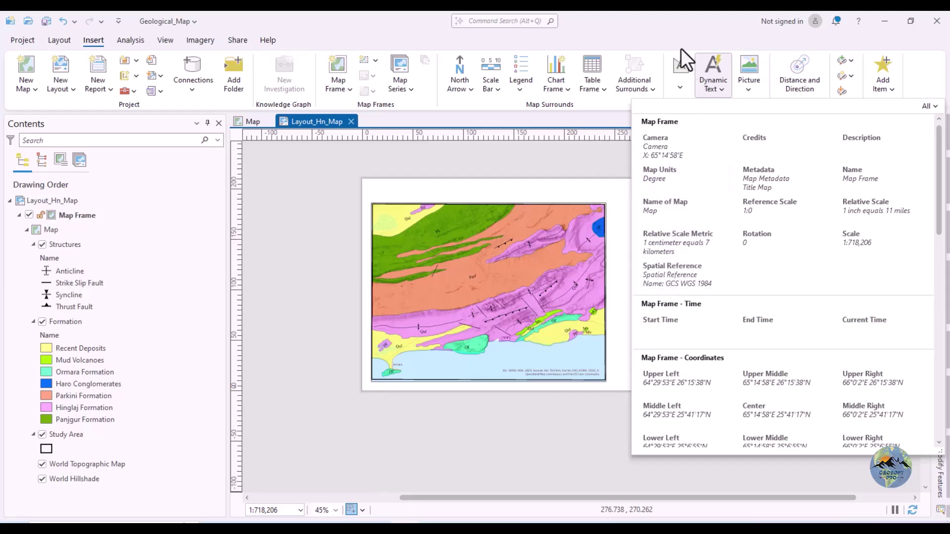
Insert a straight text element in the blank page margin above the map frame.
left_click(681, 88)
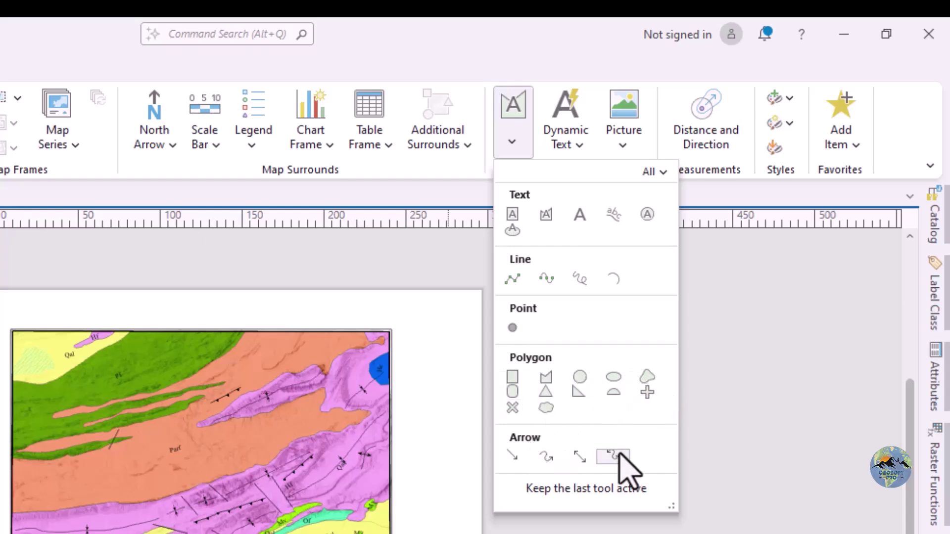
left_click(580, 214)
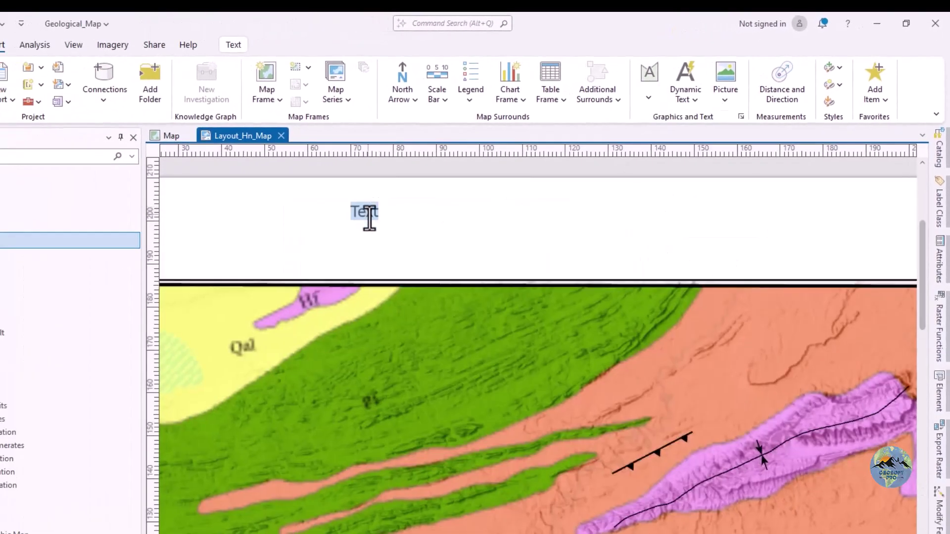
left_click(374, 213)
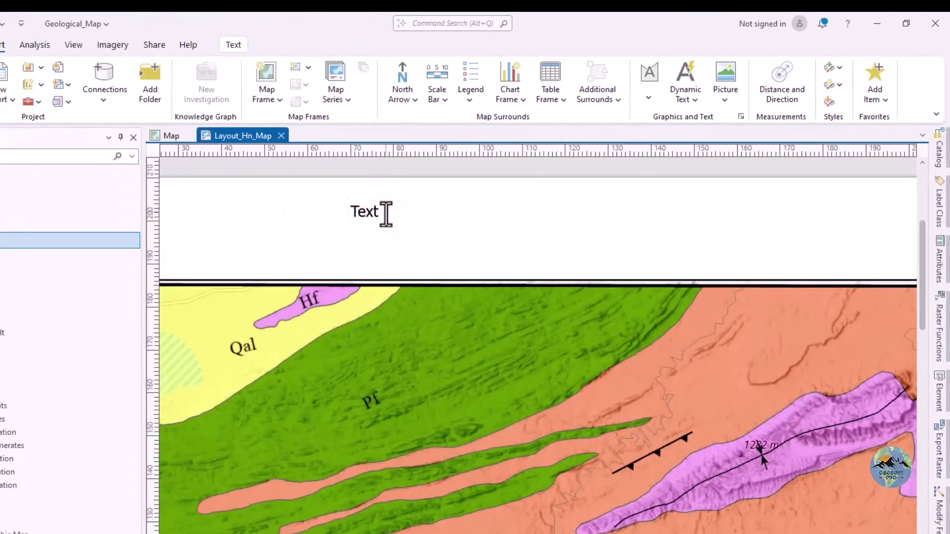
Replace the placeholder text with the title "The Geological Map of the Hingol National Park, Balochistan".
key("BackSpace")
key("BackSpace")
key("BackSpace")
type("G")
key("BackSpace")
type("The Geologi cal ")
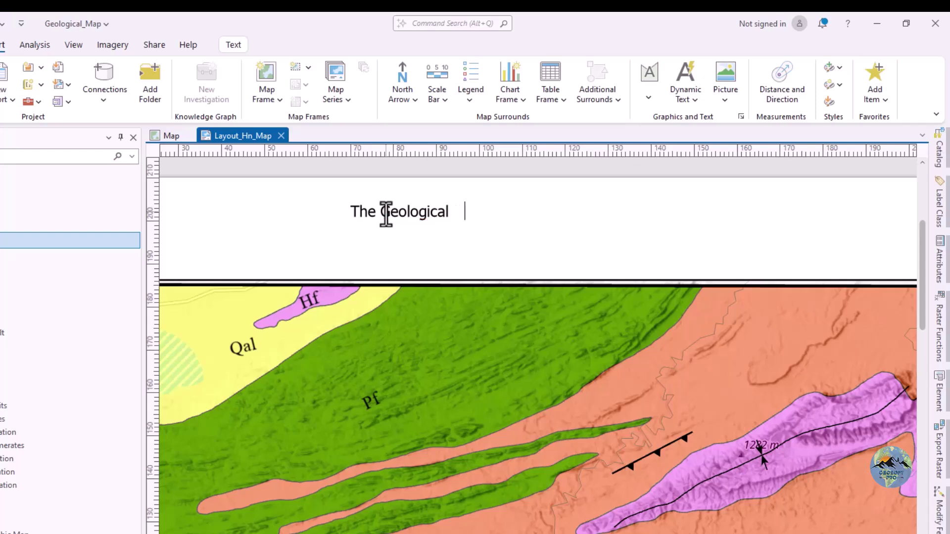
type("MapOf")
key("BackSpace")
key("BackSpace")
type("of")
type(" the")
key("BackSpace")
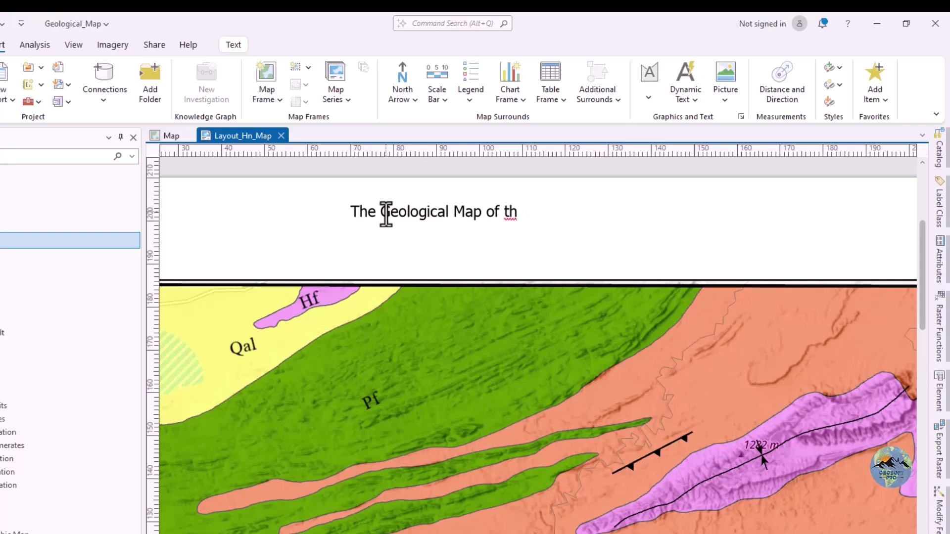
type("e Hingol Natio")
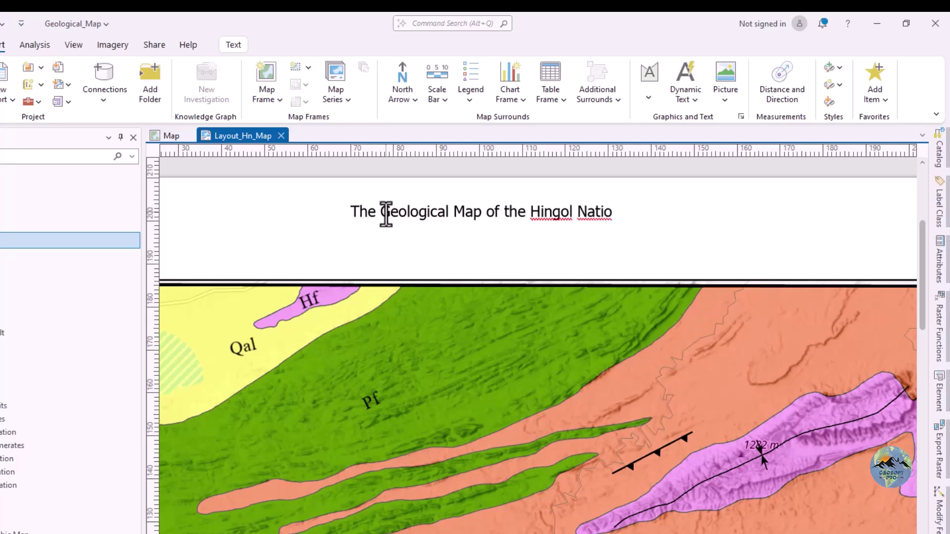
type("nal Park")
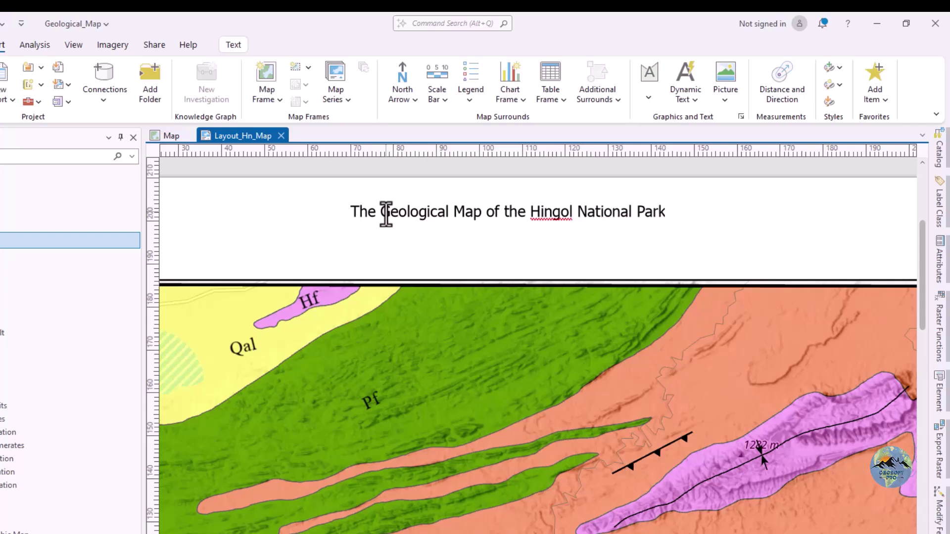
type(", Balochistan")
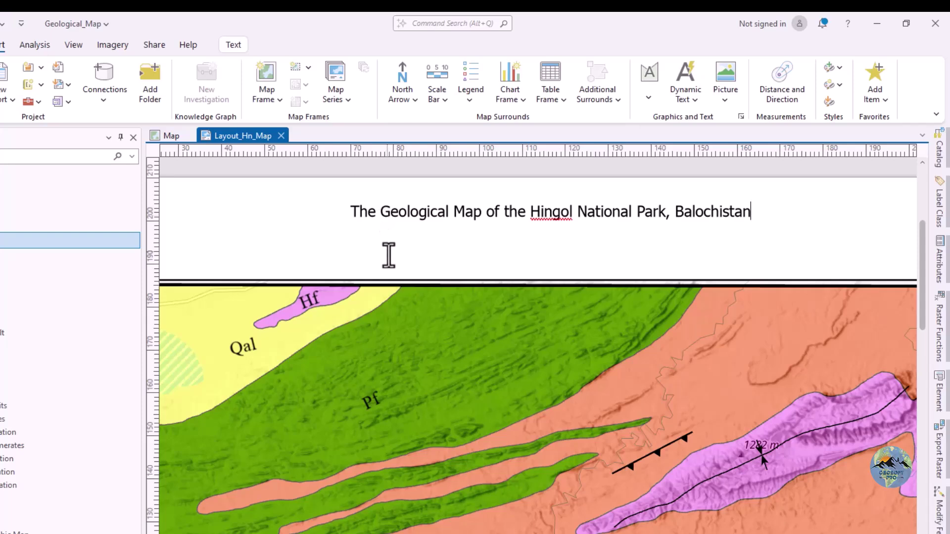
scroll(388, 252, "down", 5)
left_click(423, 220)
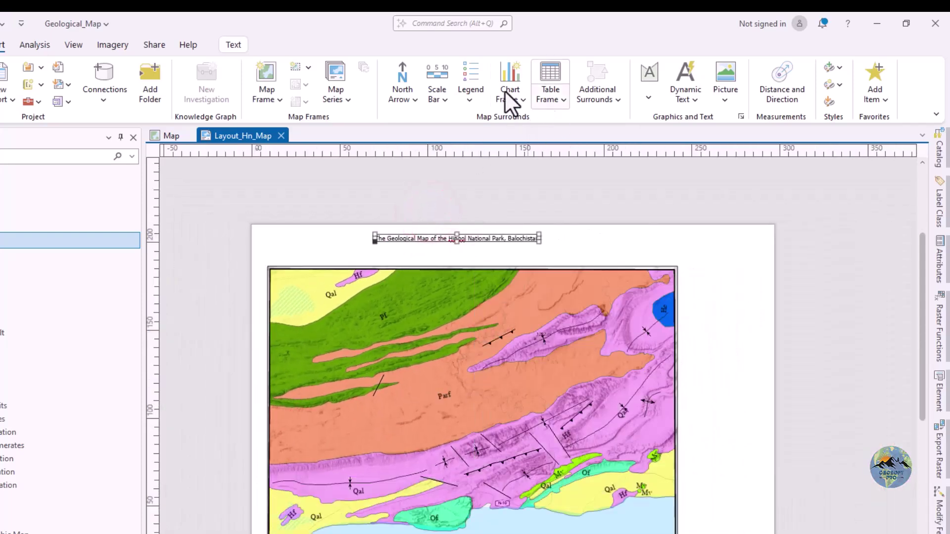
Set the title's font size to 24 pt and move it to just above the map frame, centred on it.
left_click(234, 44)
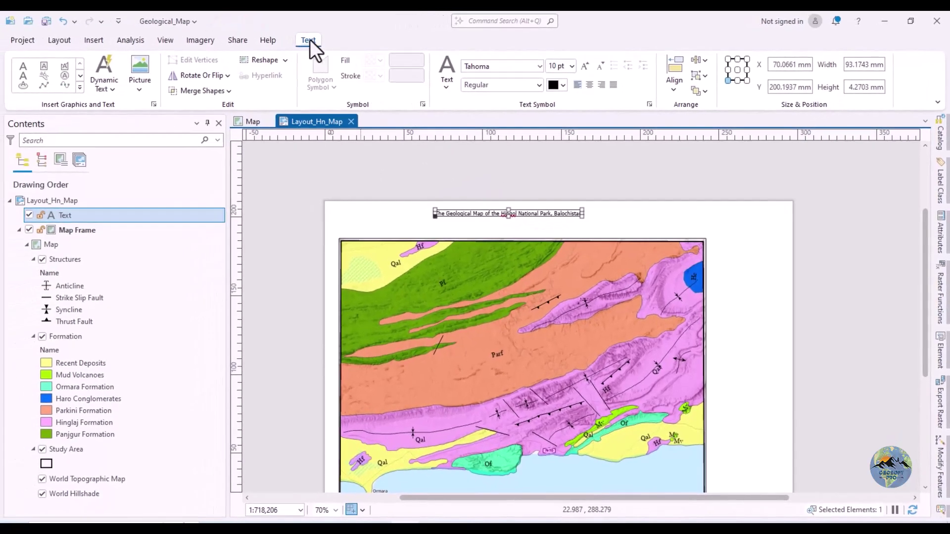
left_click(421, 174)
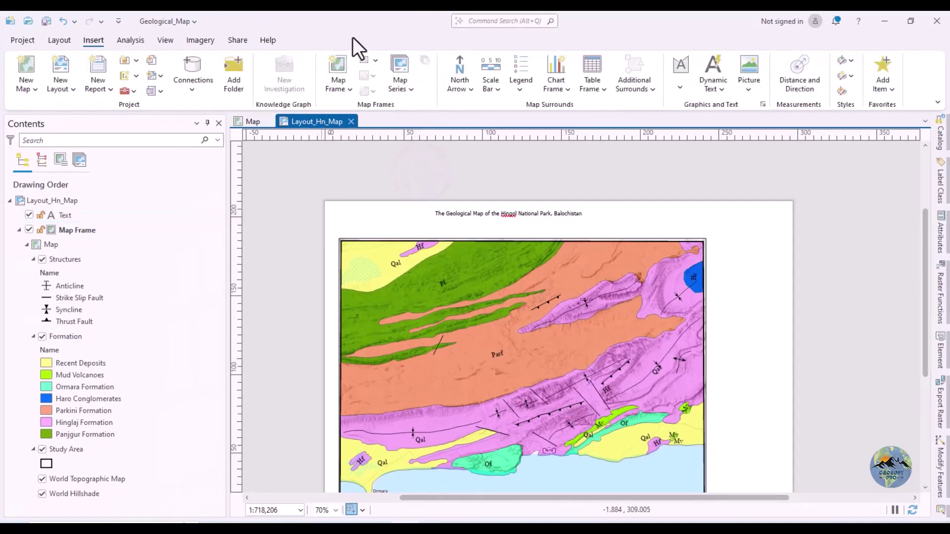
left_click(519, 213)
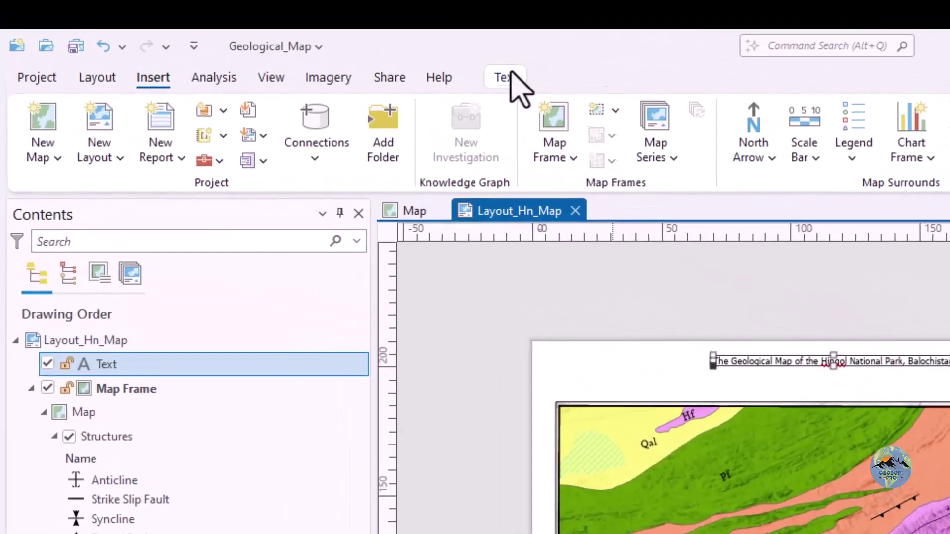
left_click(311, 40)
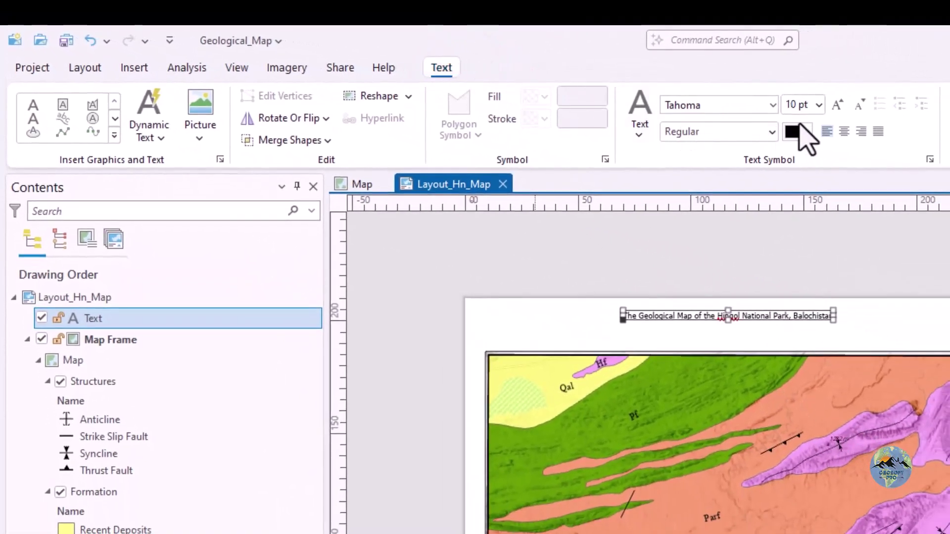
left_click(819, 104)
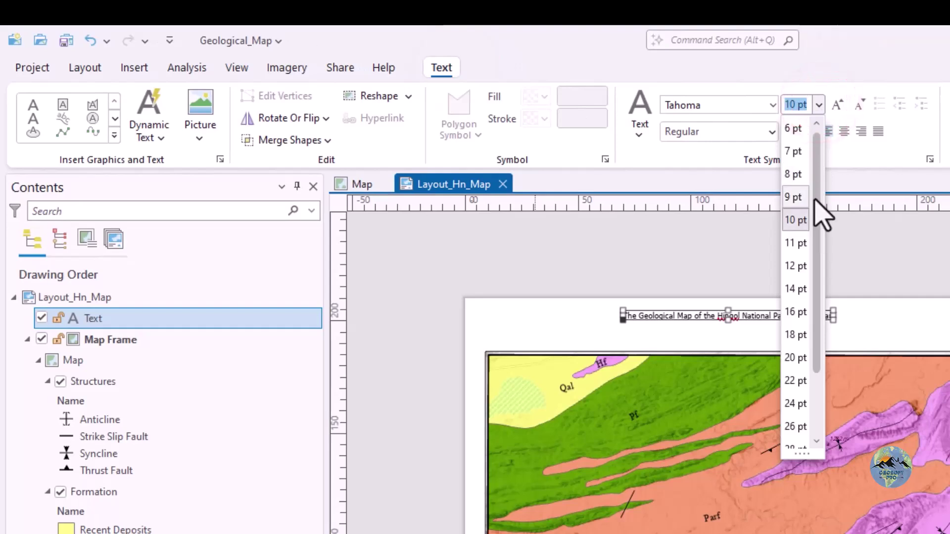
left_click(796, 405)
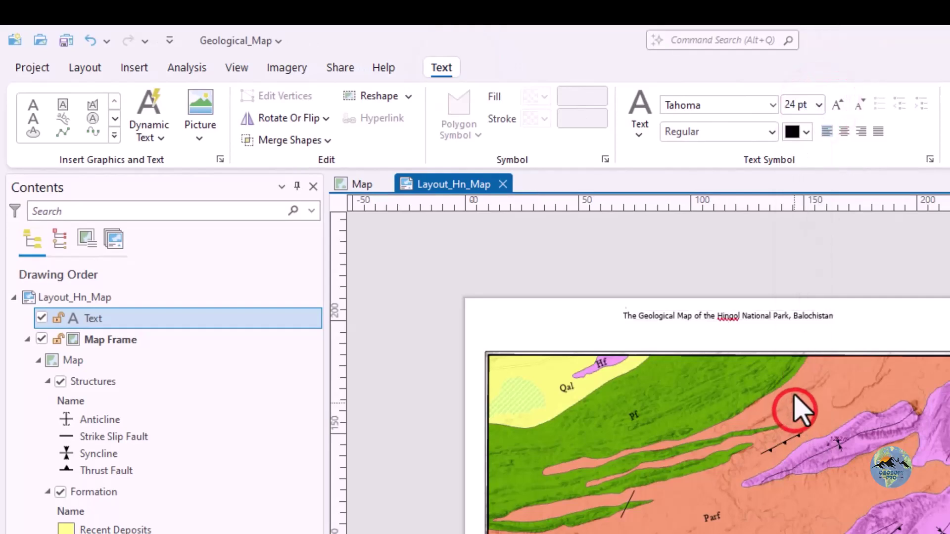
left_click_drag(833, 303, 704, 324)
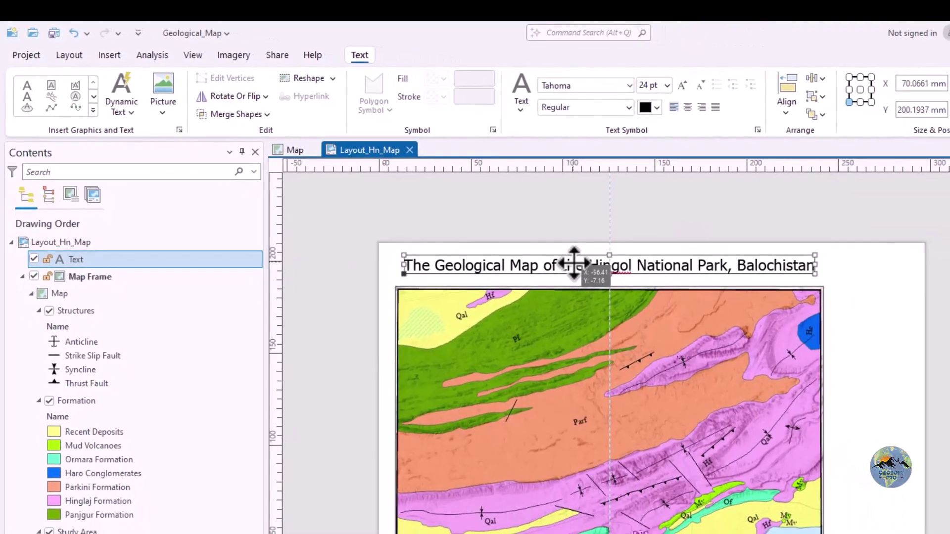
left_click_drag(574, 264, 574, 265)
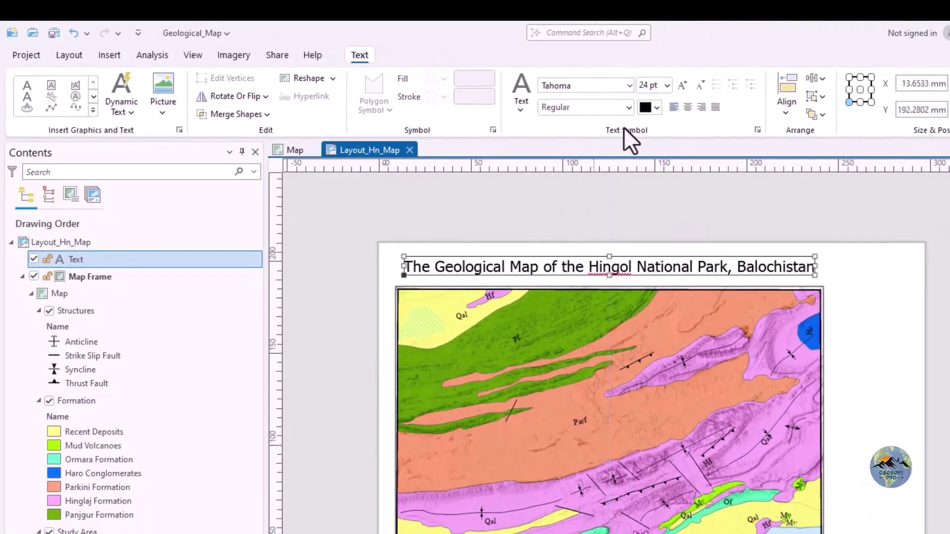
Format the title as bold at 20 pt and recentre it above the map frame.
left_click(623, 110)
left_click(610, 143)
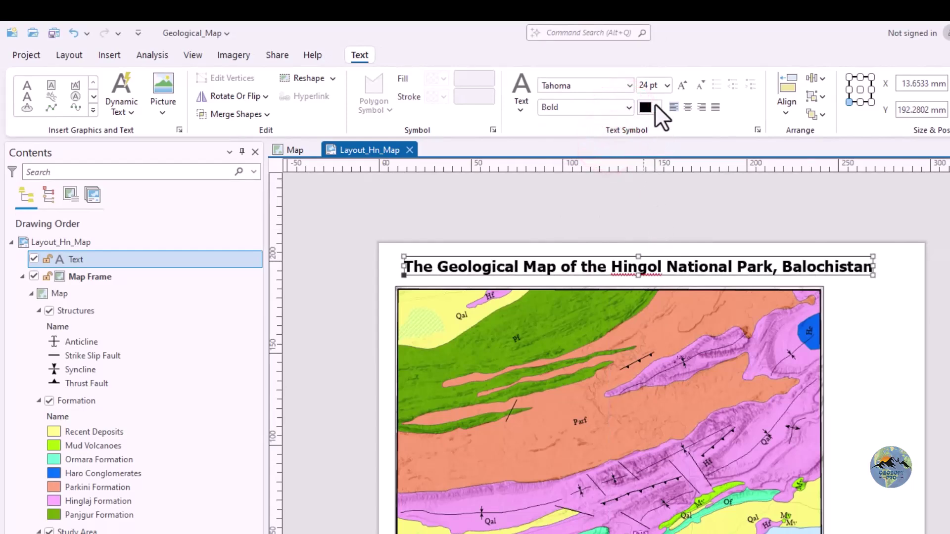
left_click(666, 87)
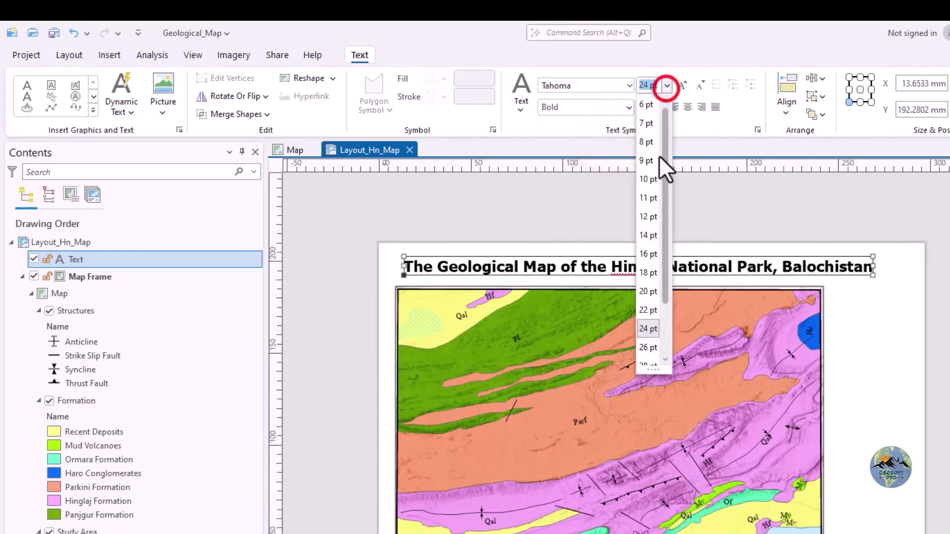
left_click(651, 288)
left_click_drag(622, 266, 627, 268)
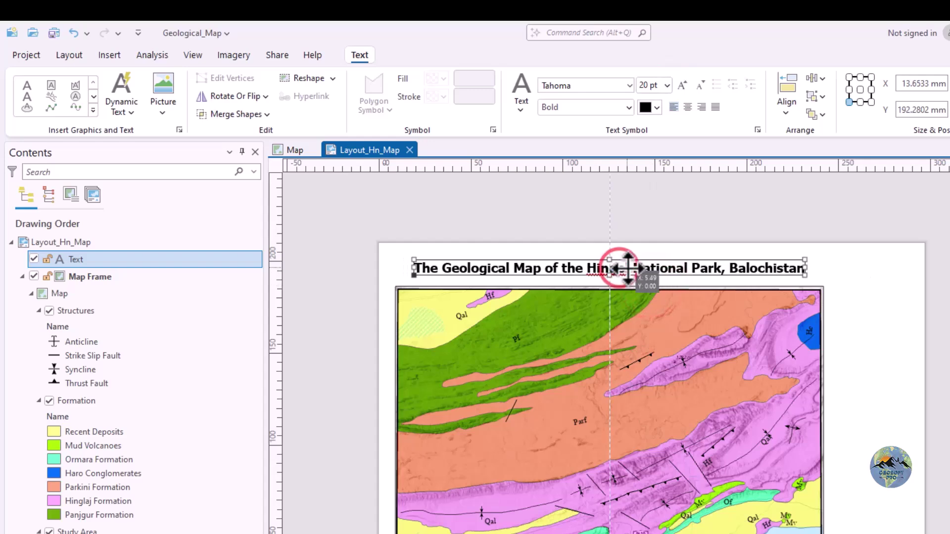
left_click(655, 207)
scroll(641, 198, "down", 2)
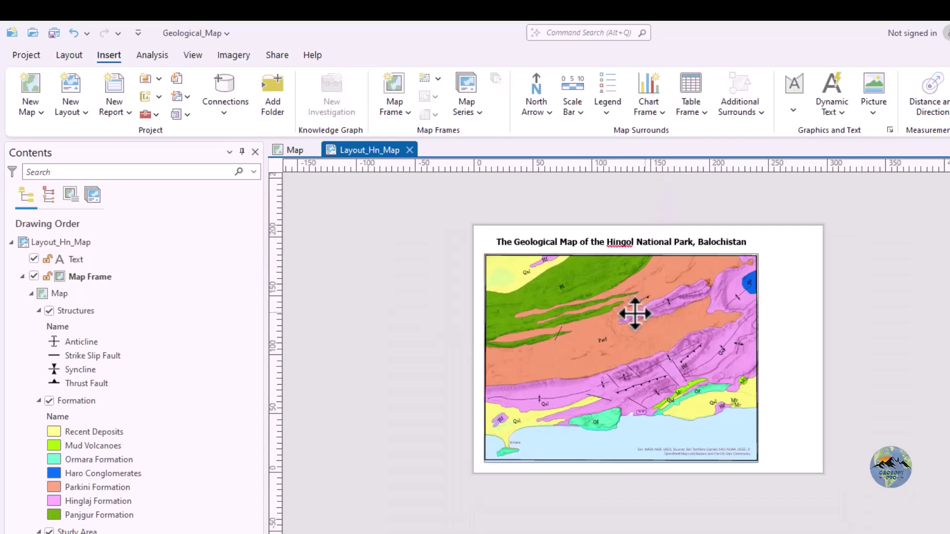
left_click(651, 242)
scroll(649, 237, "up", 3)
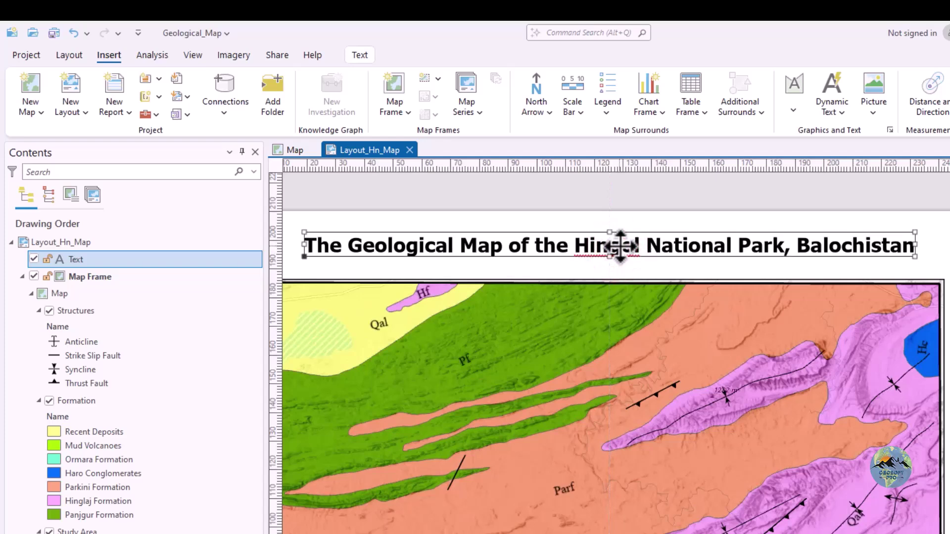
scroll(645, 221, "down", 2)
left_click(645, 221)
scroll(622, 244, "down", 2)
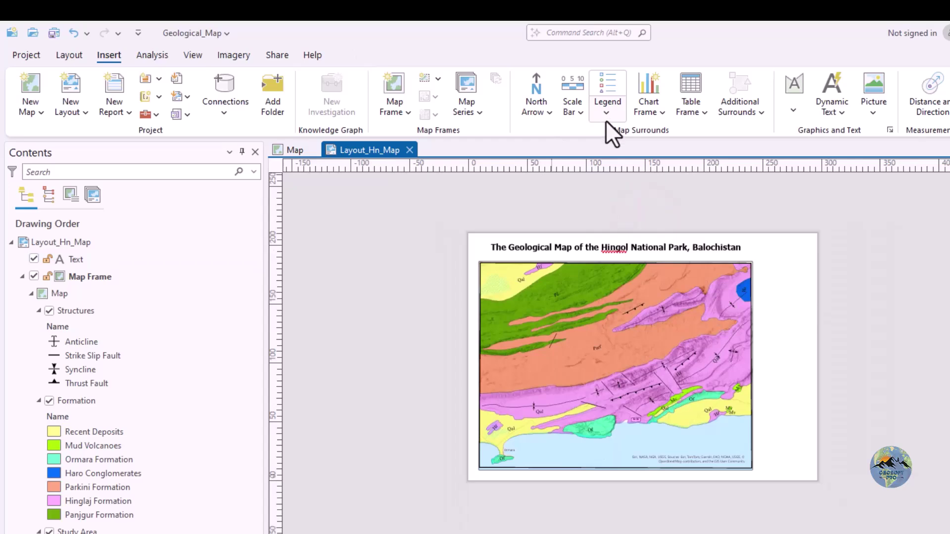
left_click(573, 201)
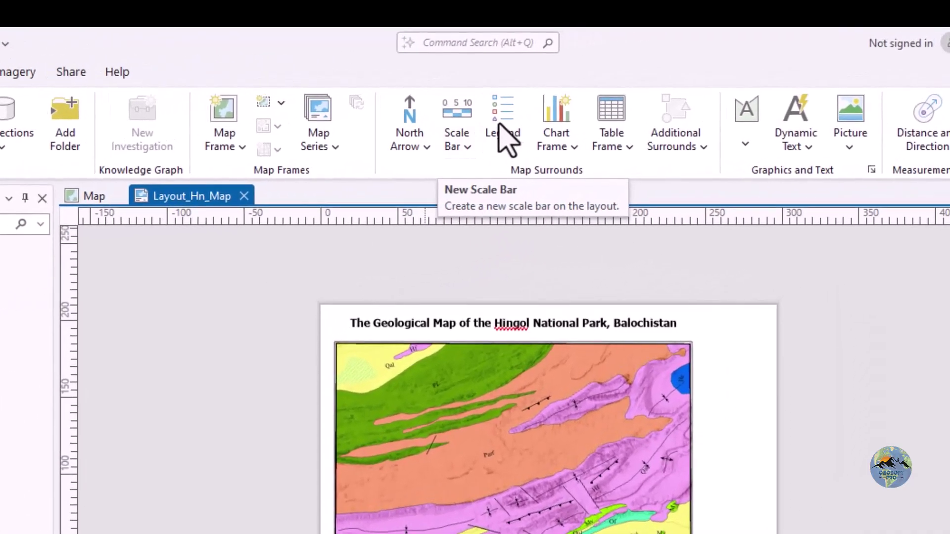
left_click(550, 276)
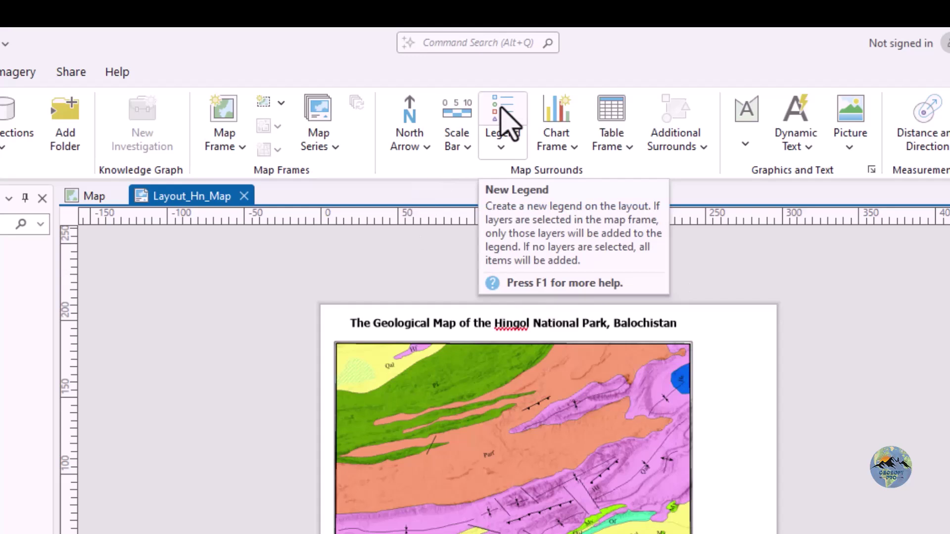
Insert a default legend for the selected map frame in the blank area beside the map.
left_click(420, 437)
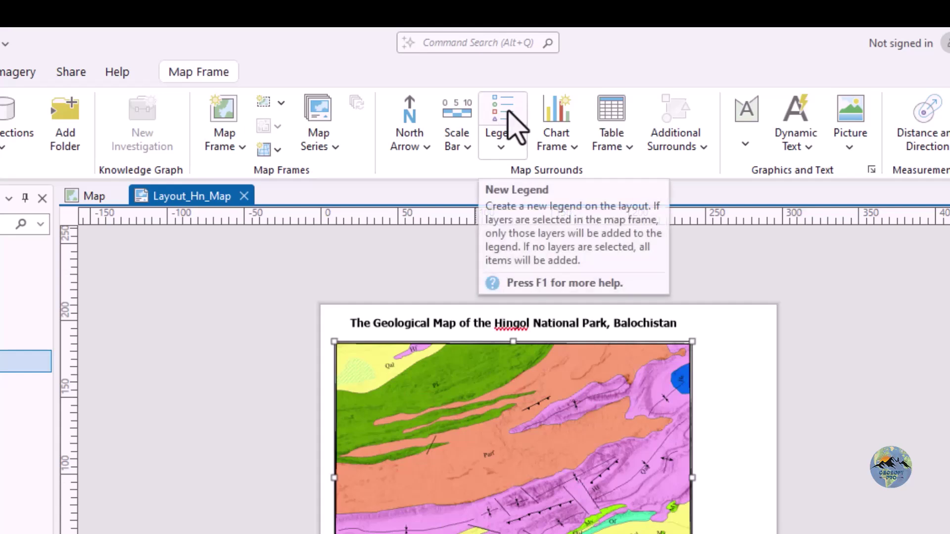
left_click(499, 149)
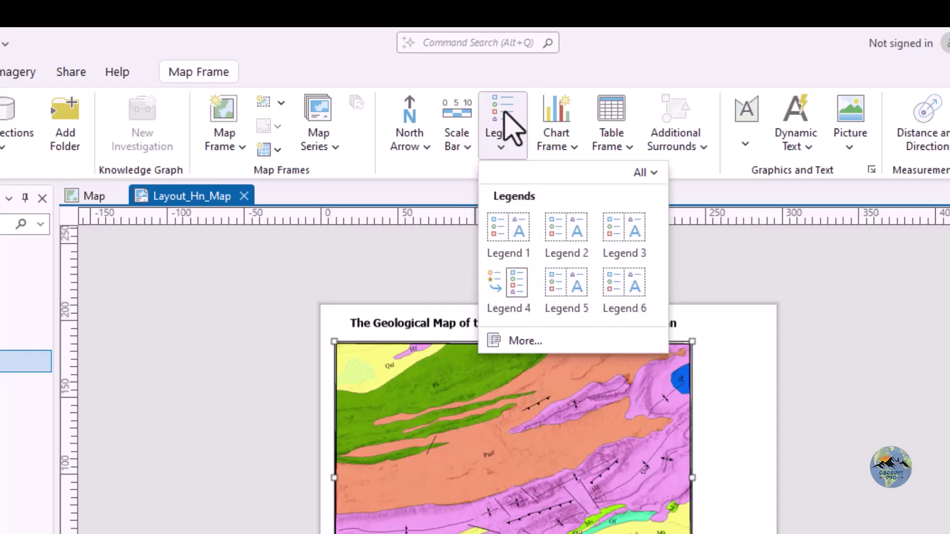
left_click(526, 82)
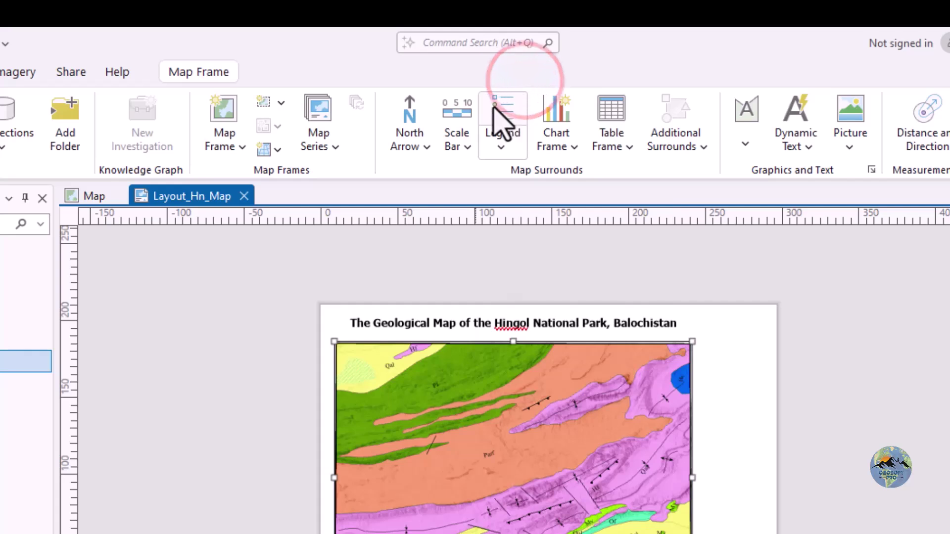
left_click(505, 106)
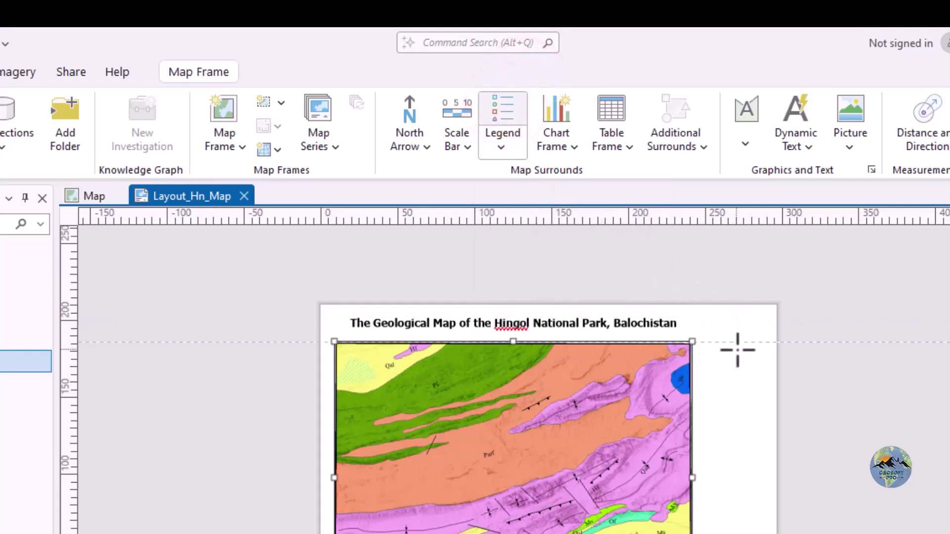
mouse_move(737, 349)
left_mouse_down()
mouse_move(915, 533)
mouse_move(858, 533)
mouse_move(870, 533)
left_mouse_up()
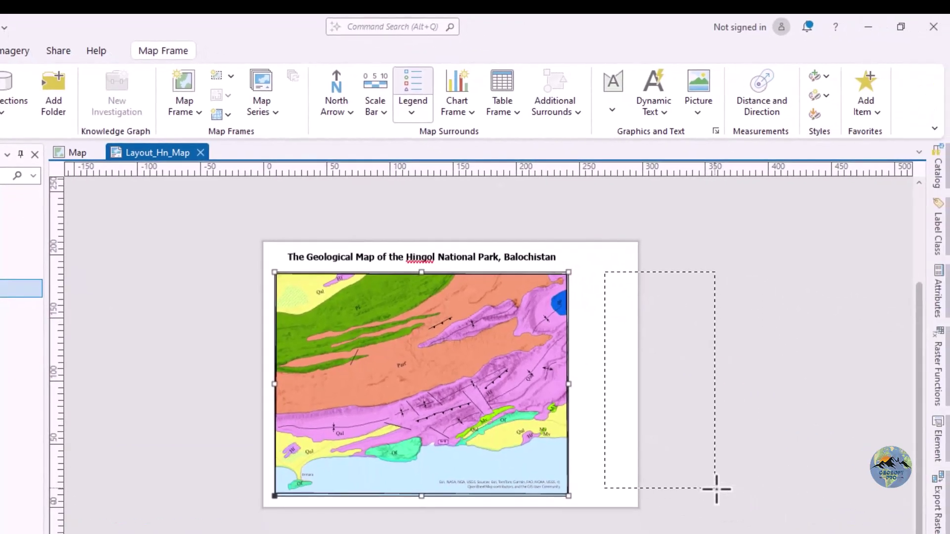
left_click_drag(716, 489, 663, 407)
Move the legend fully onto the page, beside the map frame and level with its upper edge.
scroll(683, 329, "up", 4)
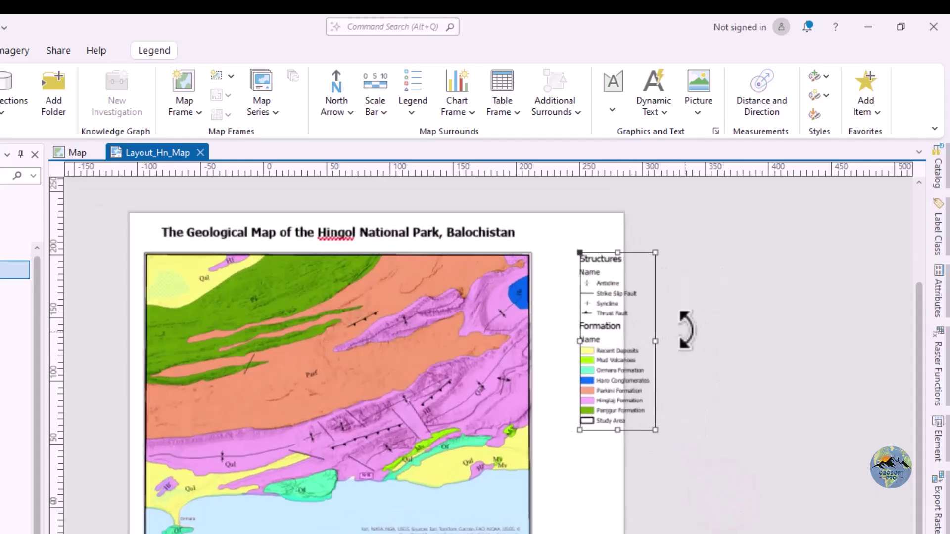
left_click_drag(565, 334, 486, 340)
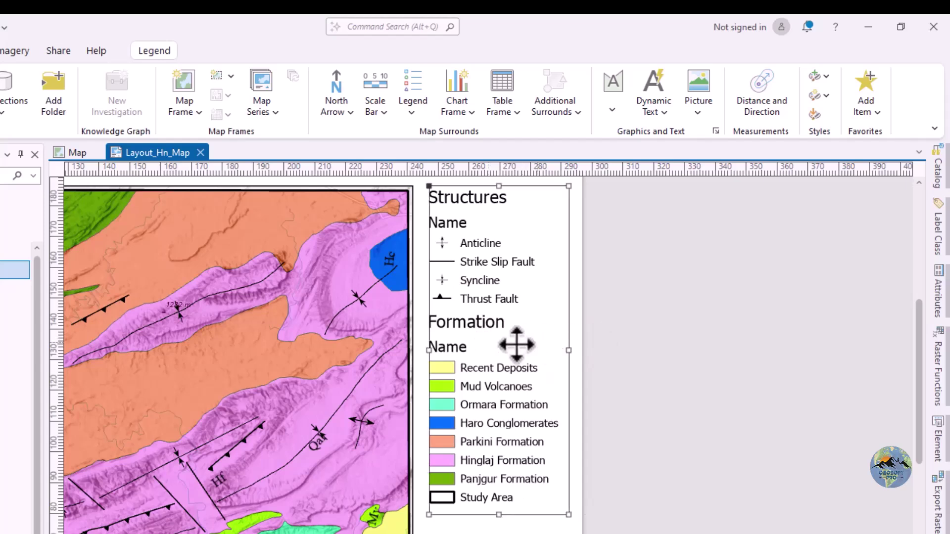
scroll(516, 345, "down", 2)
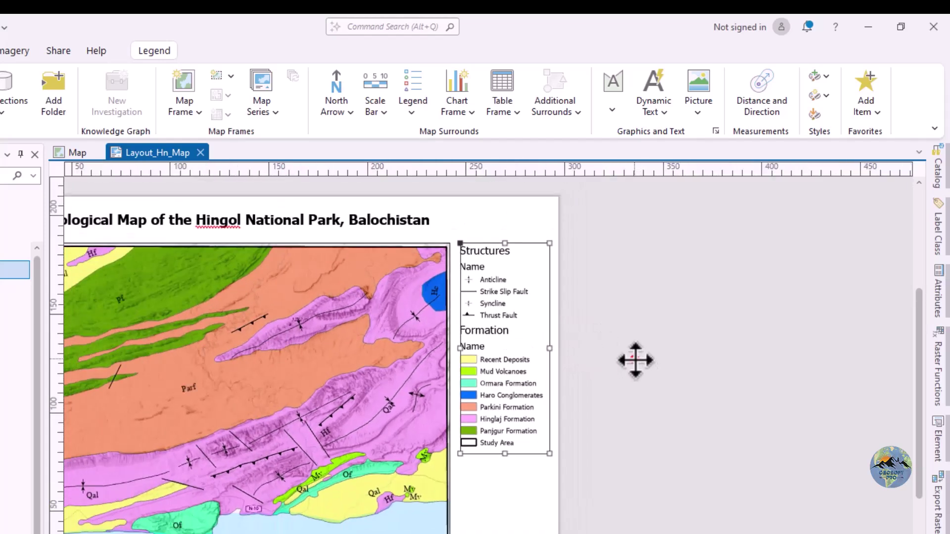
left_click(634, 359)
scroll(588, 377, "down", 2)
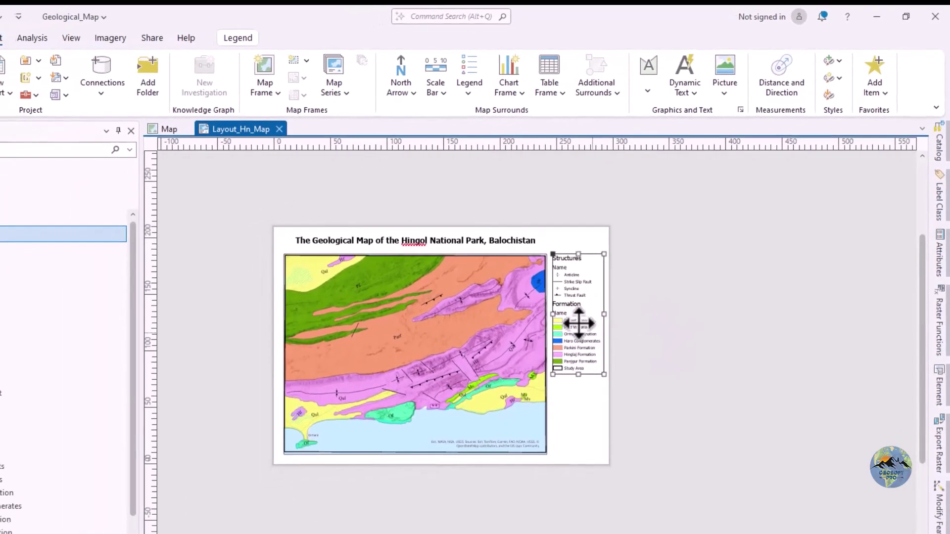
Remove the "Name" heading under the Formation layer so it no longer appears in the legend.
scroll(568, 335, "up", 2)
scroll(602, 302, "up", 2)
scroll(586, 298, "down", 1)
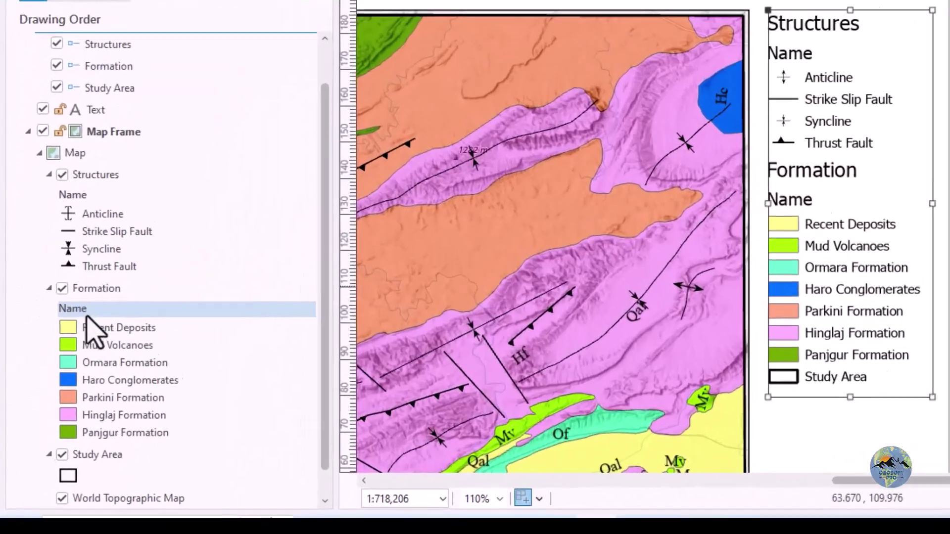
left_click(54, 411)
left_click(97, 277)
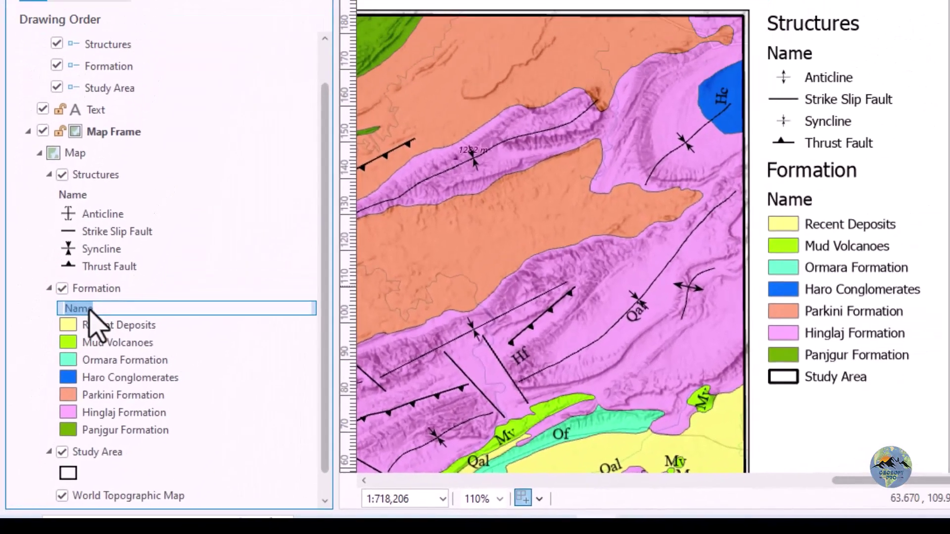
key("BackSpace")
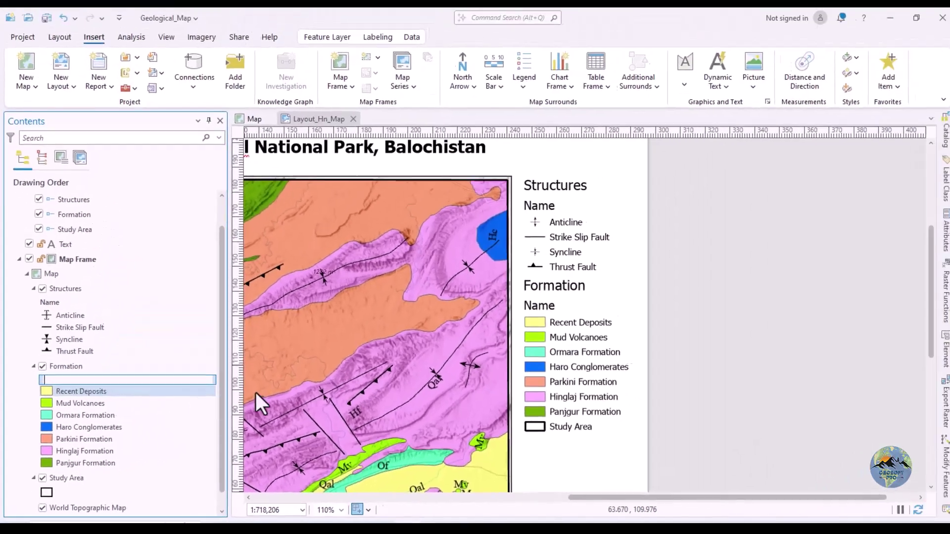
left_click(726, 324)
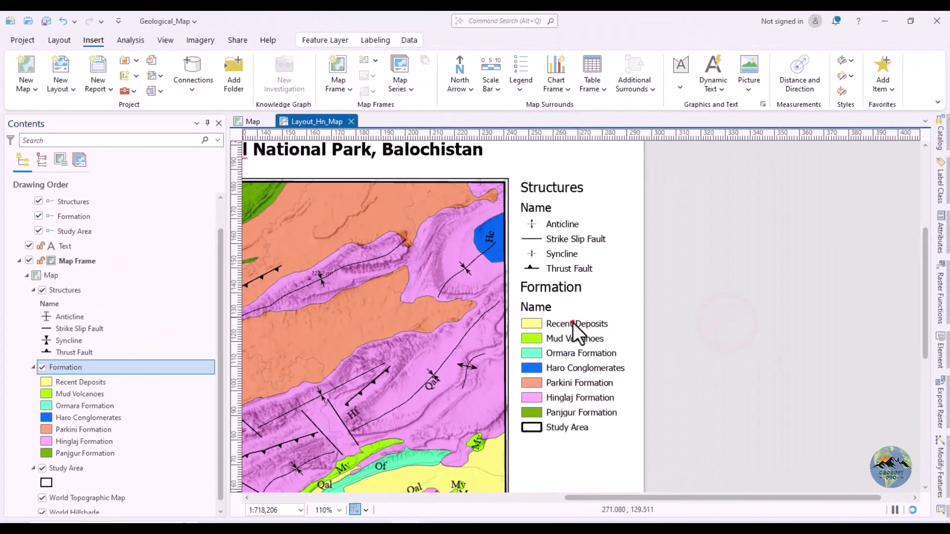
left_click(575, 321)
left_click(750, 325)
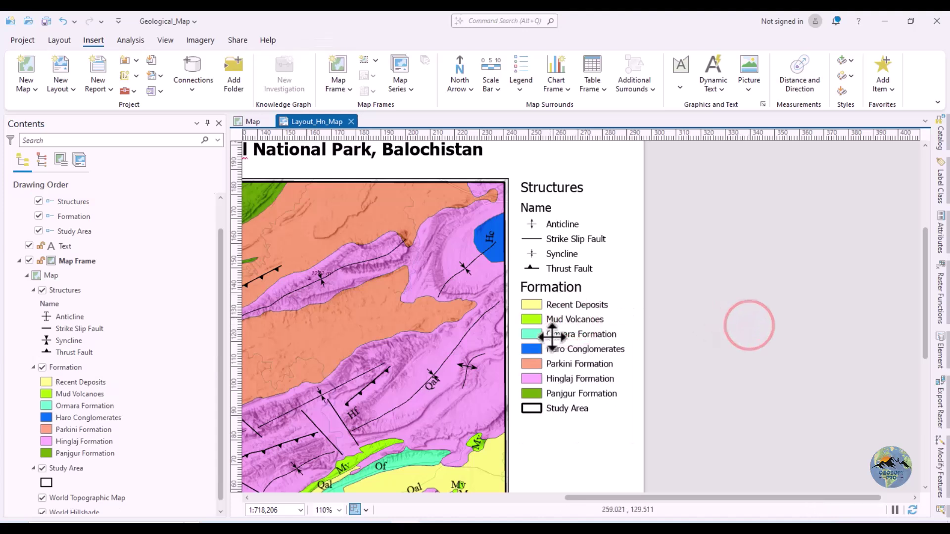
Remove the "Name" heading under the Structures layer so the legend omits it.
left_click(52, 303)
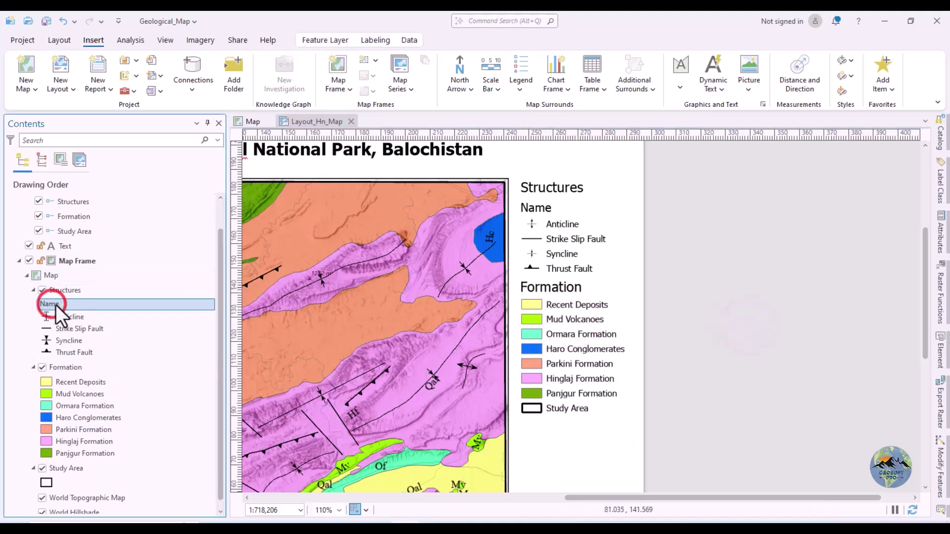
key("Delete")
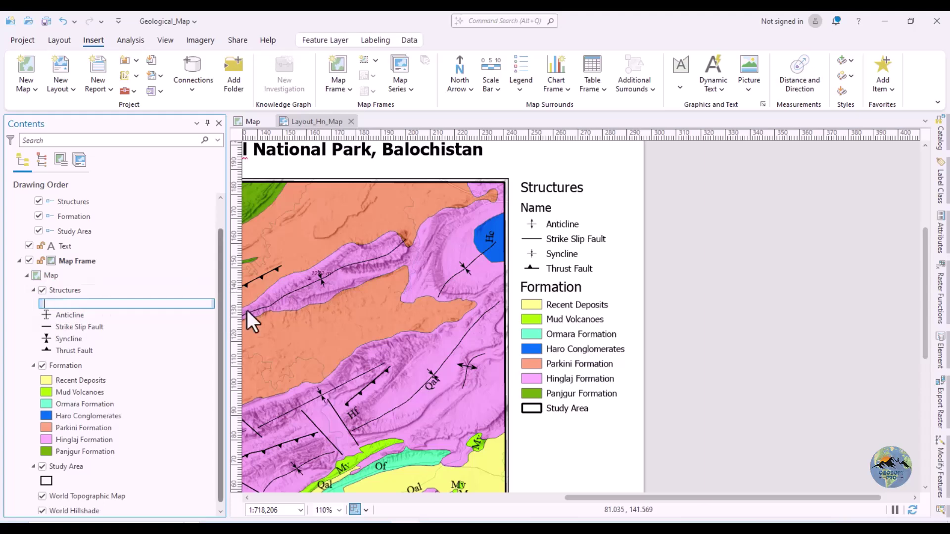
left_click(689, 278)
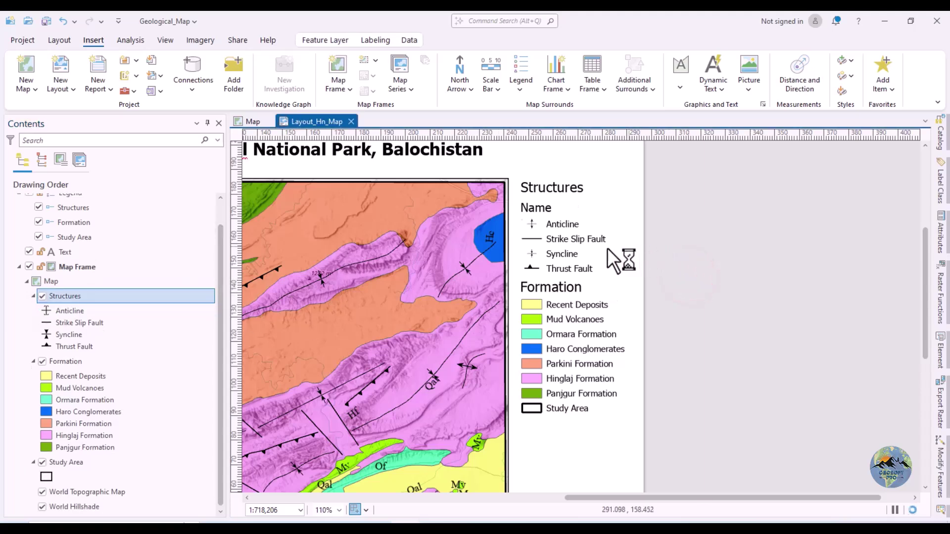
scroll(574, 277, "down", 2)
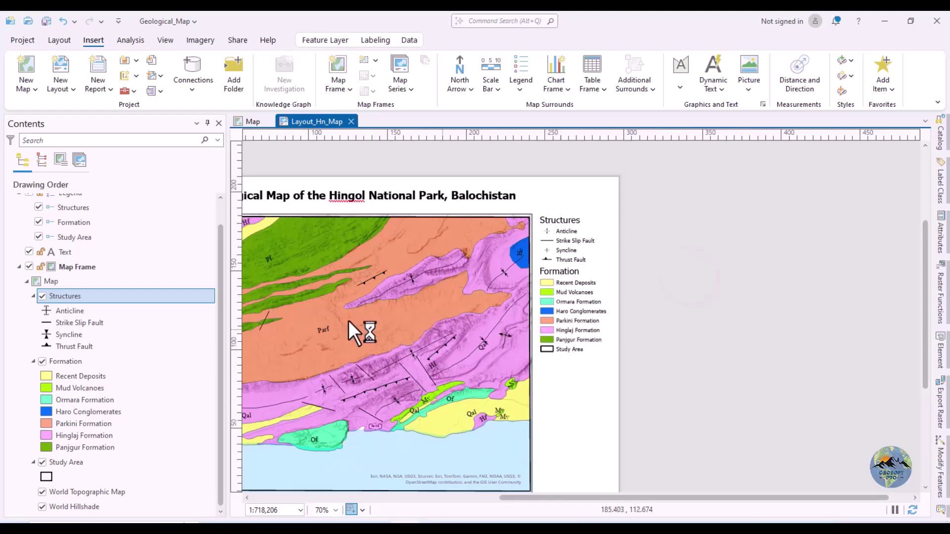
Reorder the legend items as Formation, Study Area, Structures.
scroll(38, 292, "up", 1)
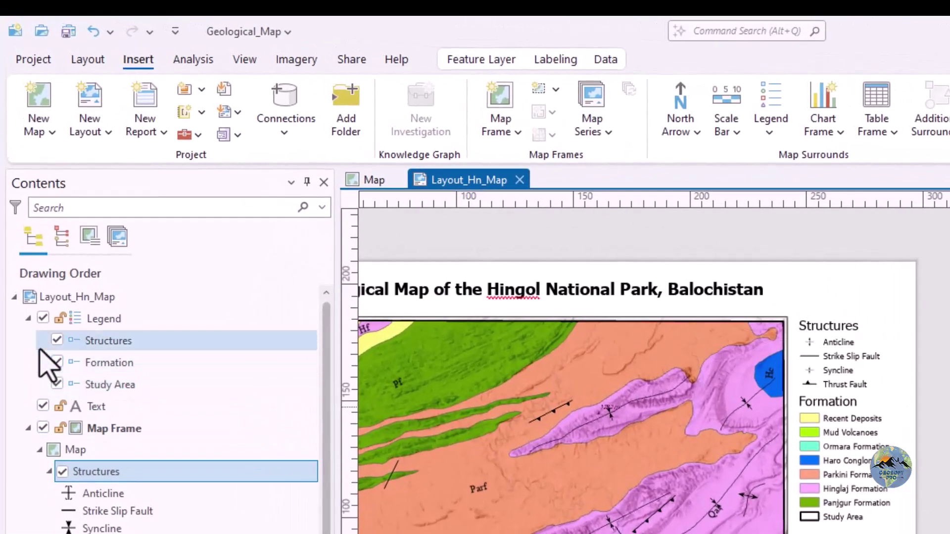
left_click(28, 319)
left_click(28, 318)
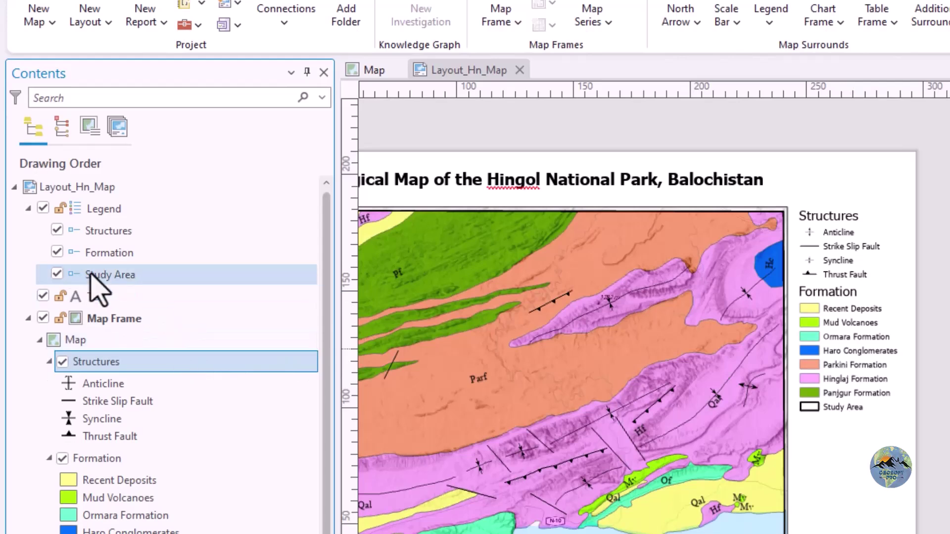
left_click_drag(121, 255, 106, 237)
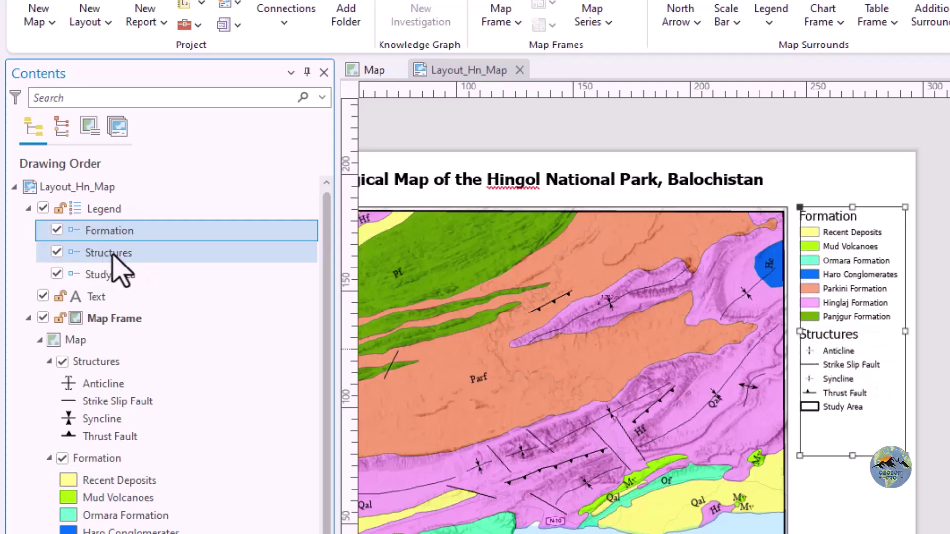
left_click_drag(106, 275, 104, 254)
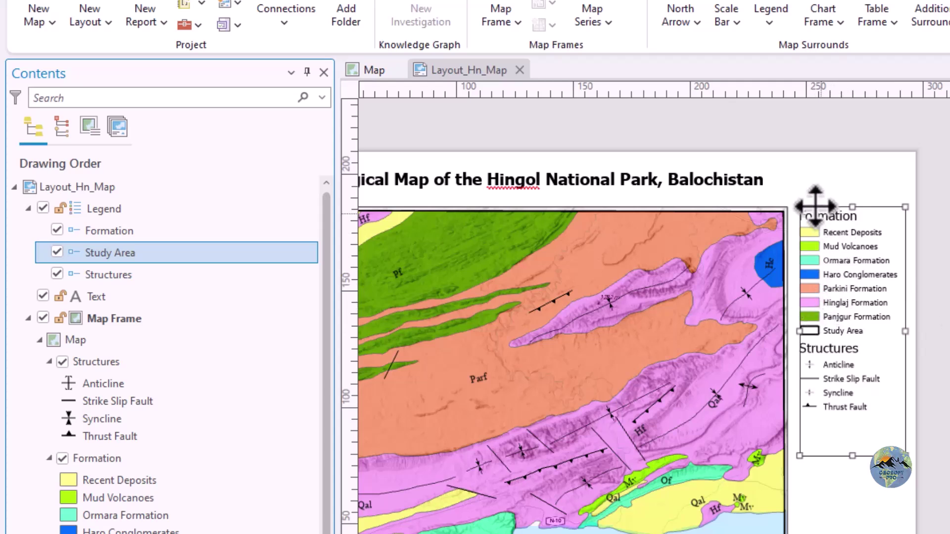
Open the legend's element properties and bring its title settings into view.
left_click(855, 287)
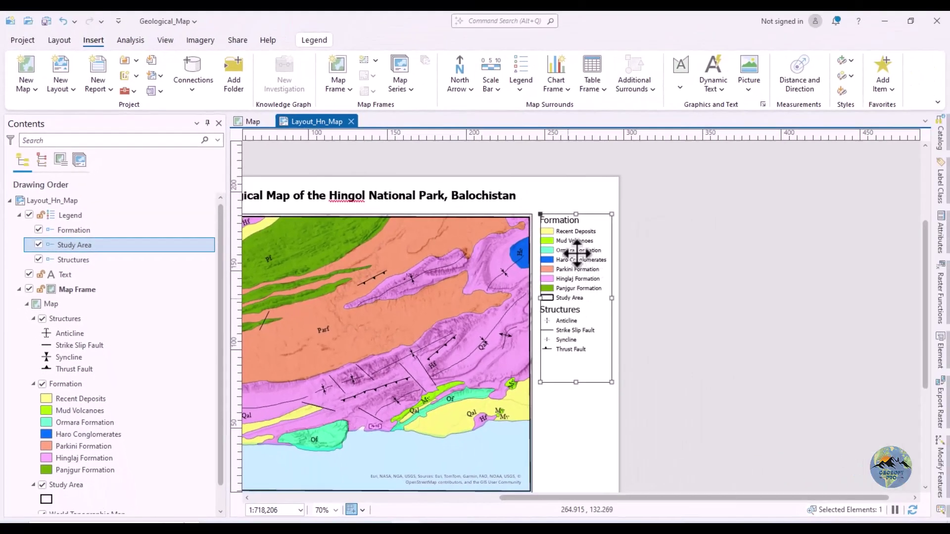
right_click(581, 267)
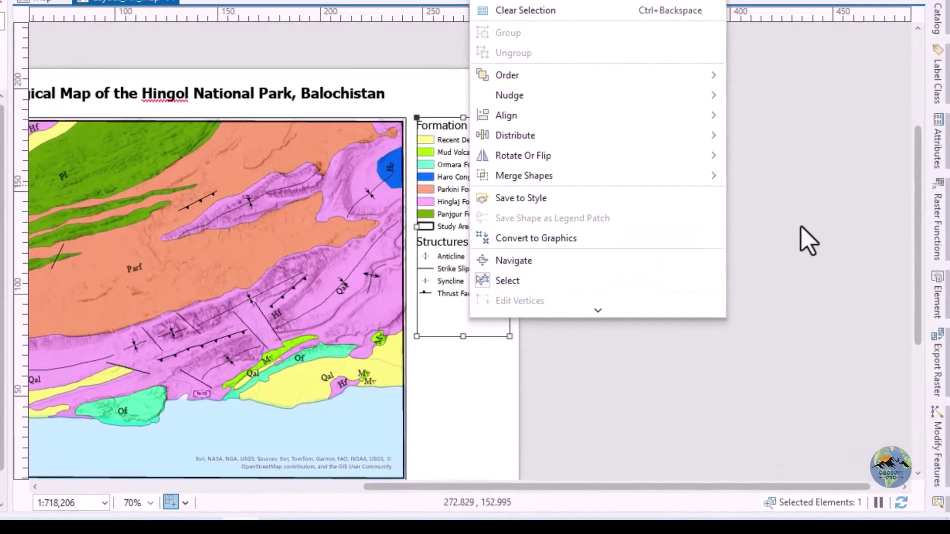
left_click(800, 224)
left_click(571, 220)
left_click(455, 193)
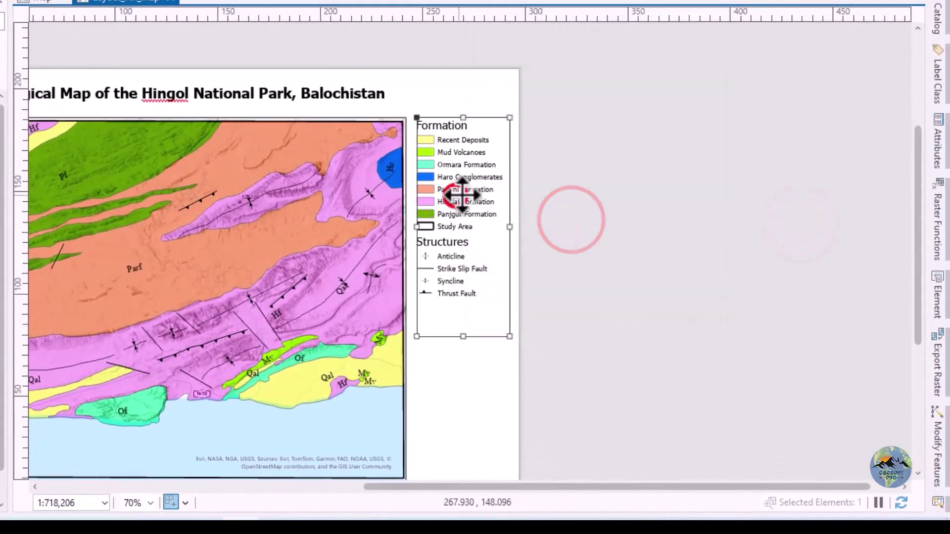
right_click(462, 196)
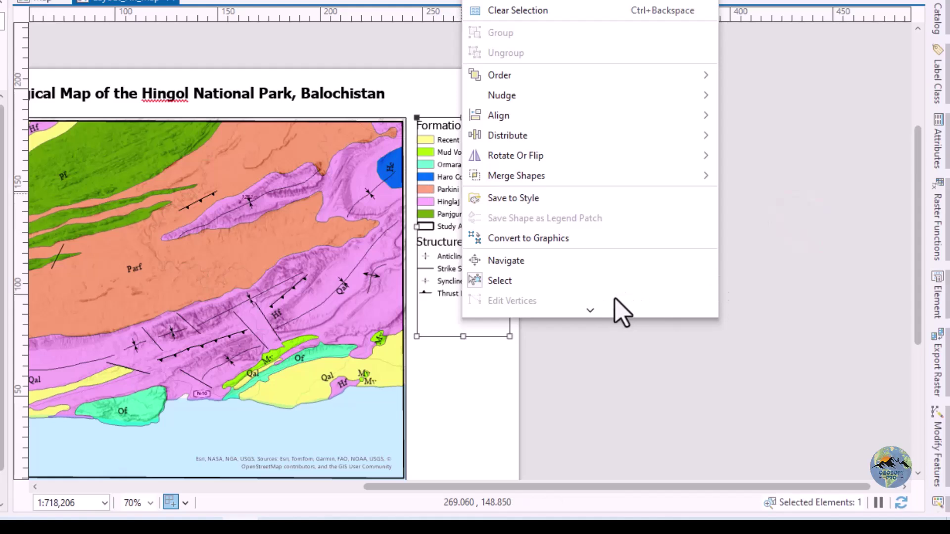
mouse_move(589, 311)
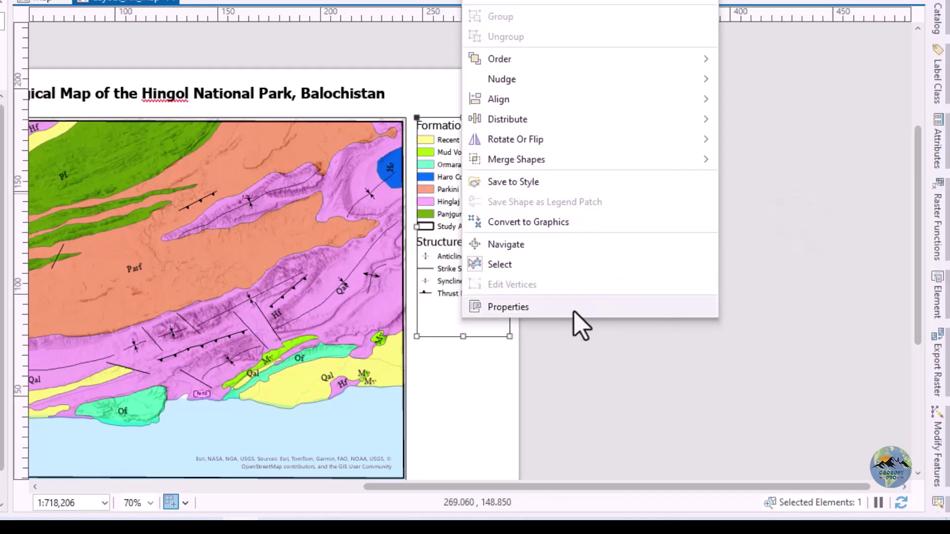
left_click(544, 308)
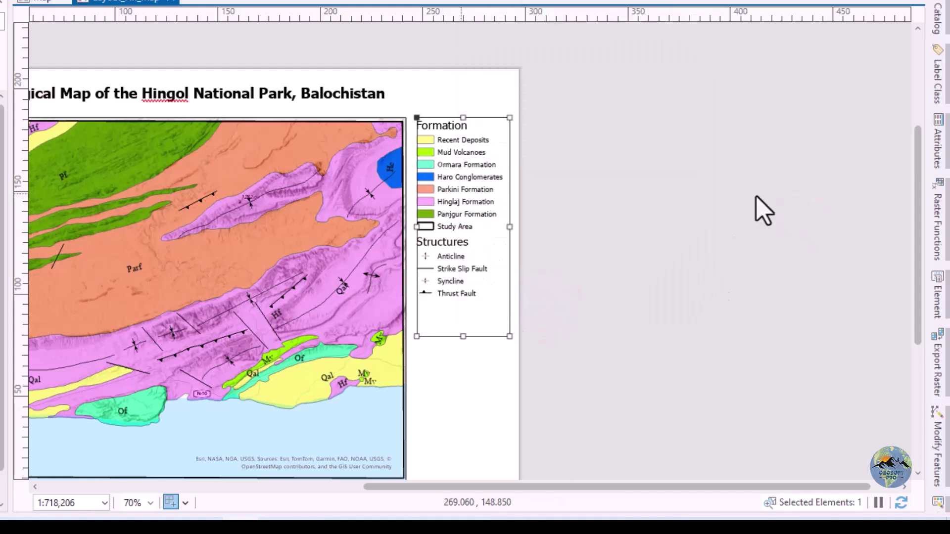
scroll(699, 203, "down", 3)
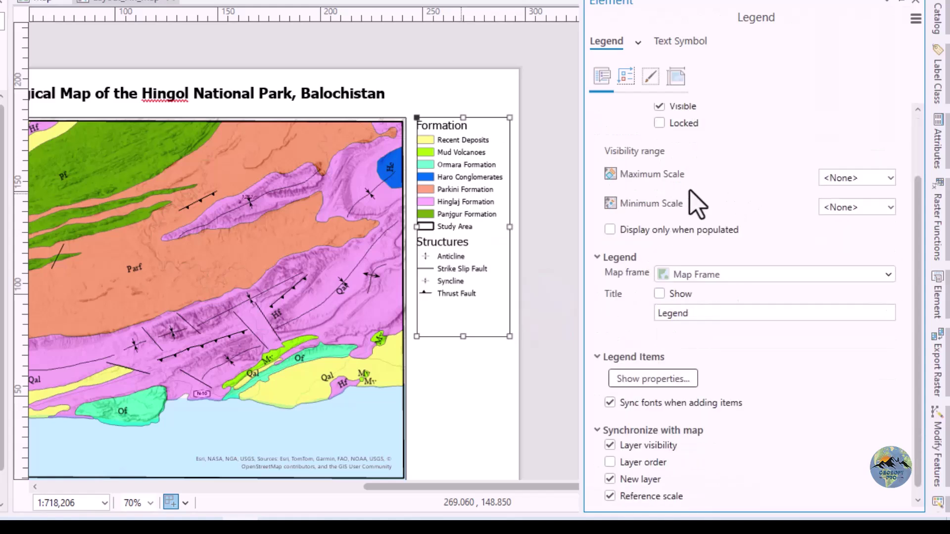
scroll(631, 296, "down", 1)
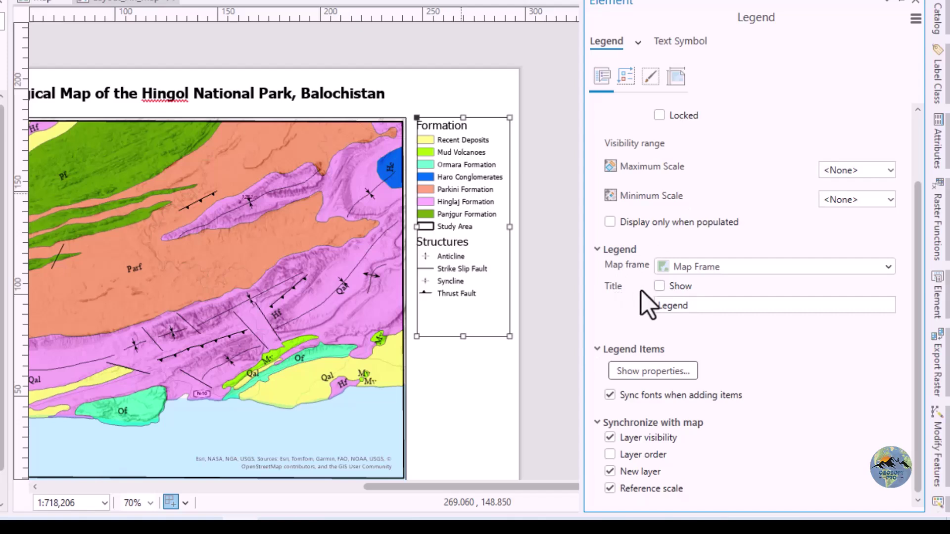
Try displaying the title "Legend HN Map" on the legend and hide it again.
double_click(690, 305)
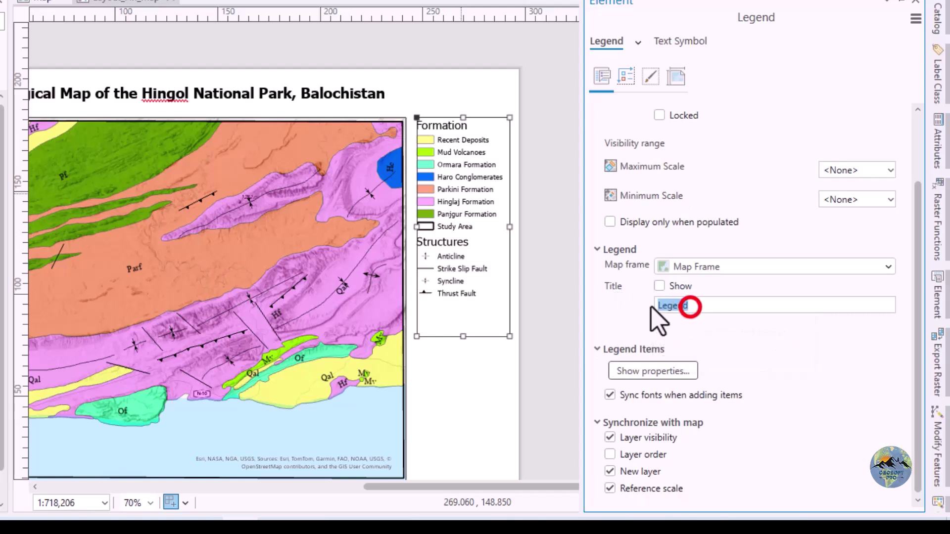
double_click(699, 304)
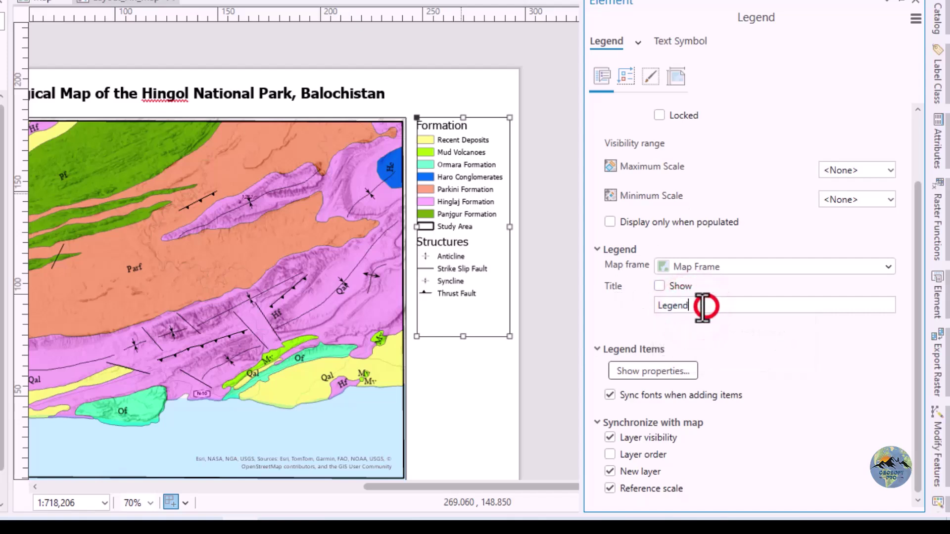
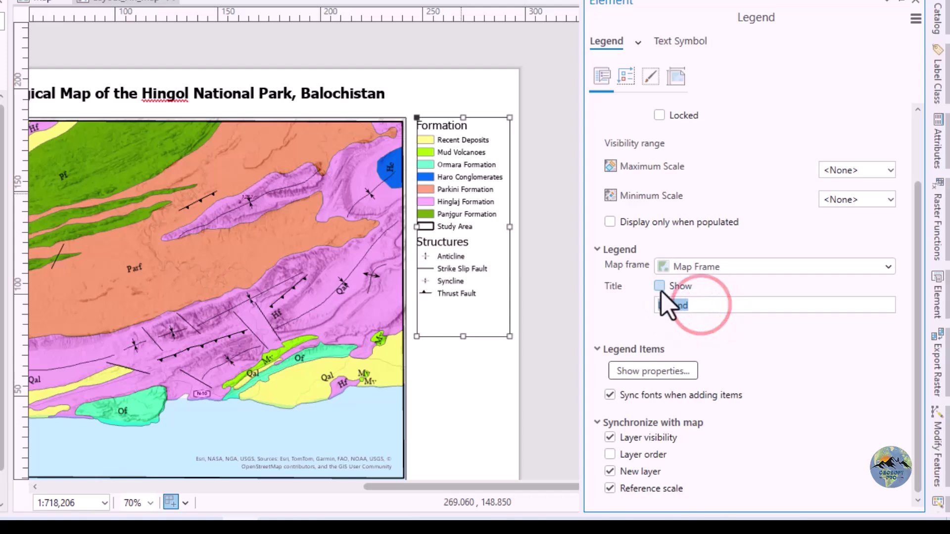
left_click(693, 306)
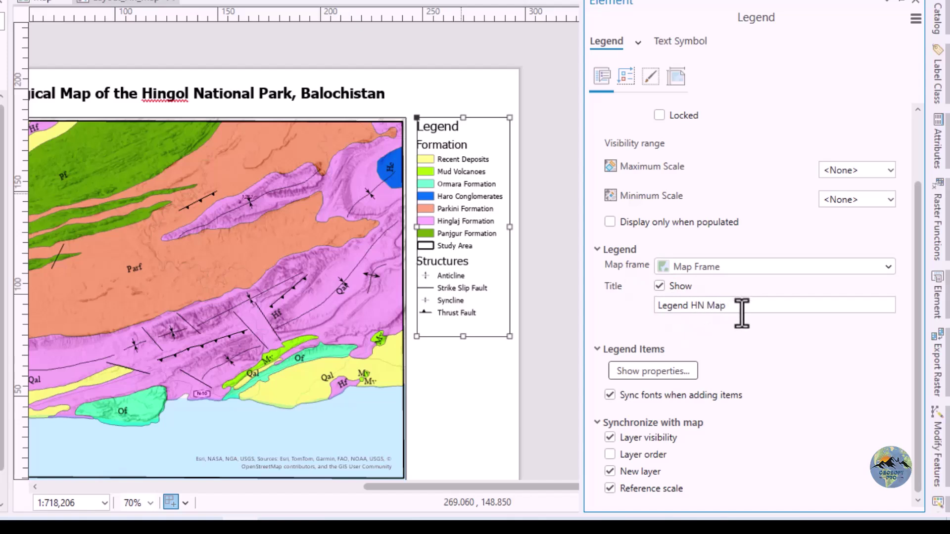
left_click(735, 323)
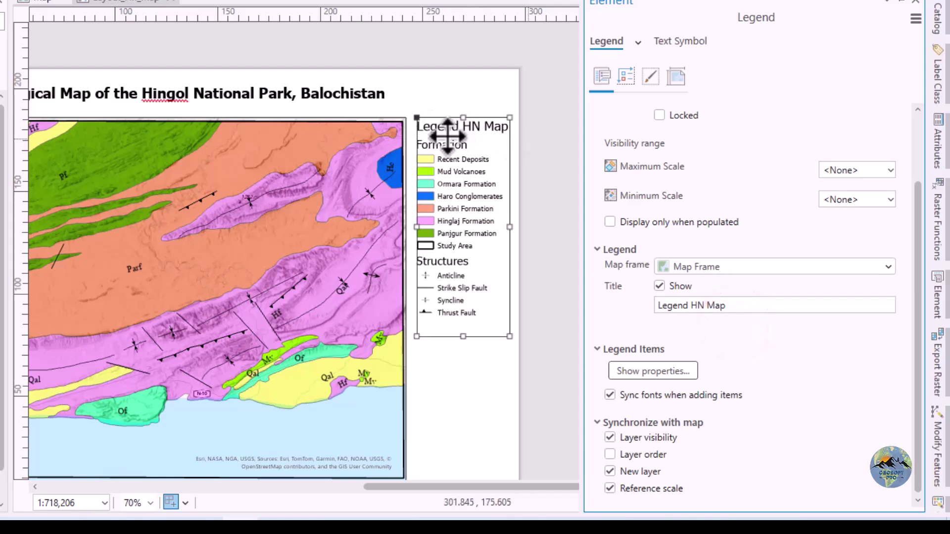
left_click(729, 309)
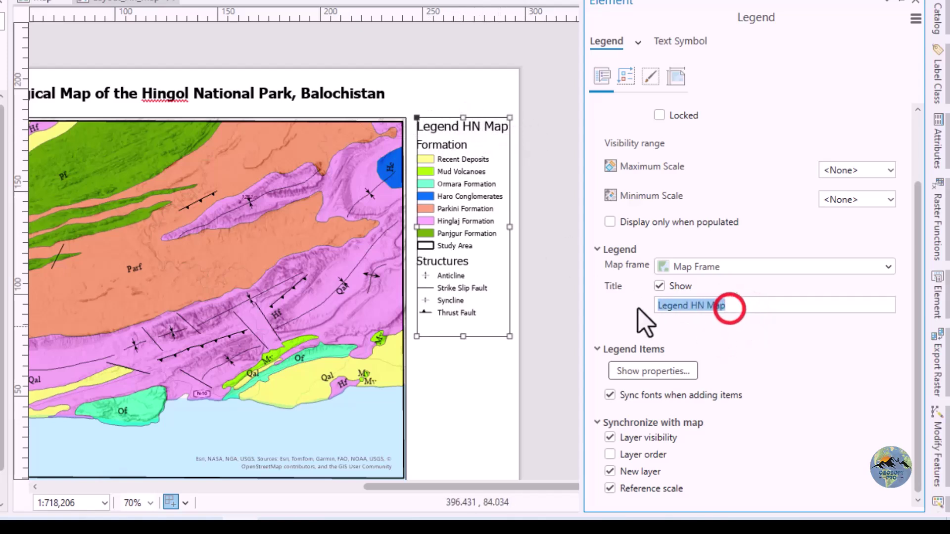
left_click(659, 286)
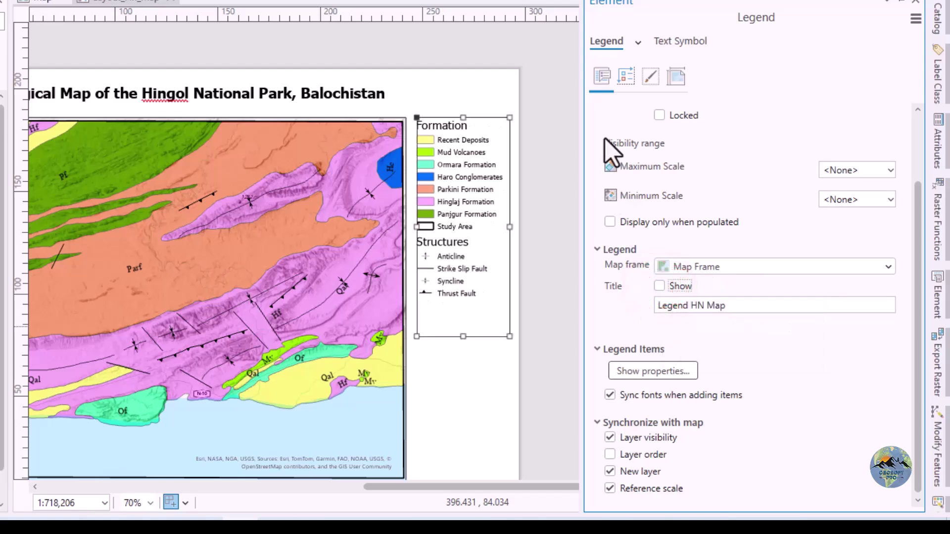
Give the legend a black border 1 pt wide and deselect it.
left_click(635, 79)
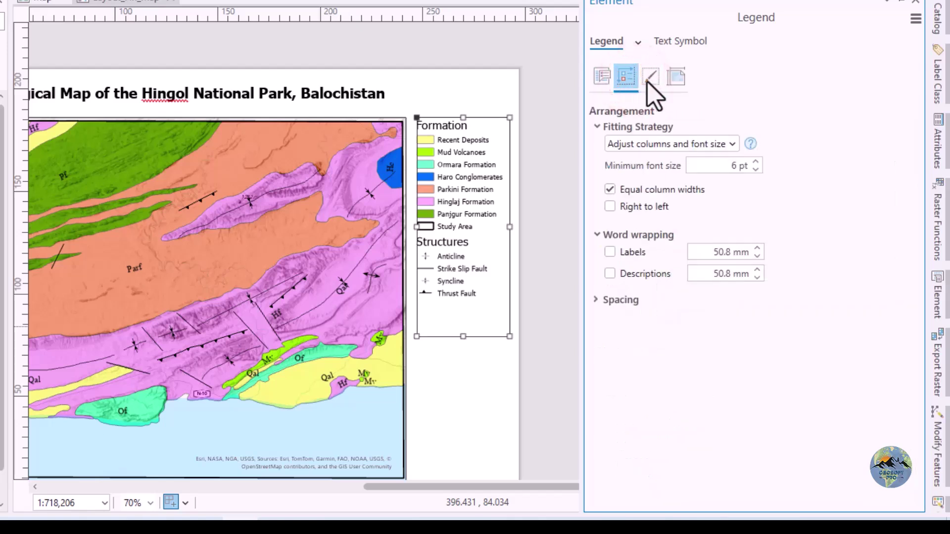
left_click(649, 77)
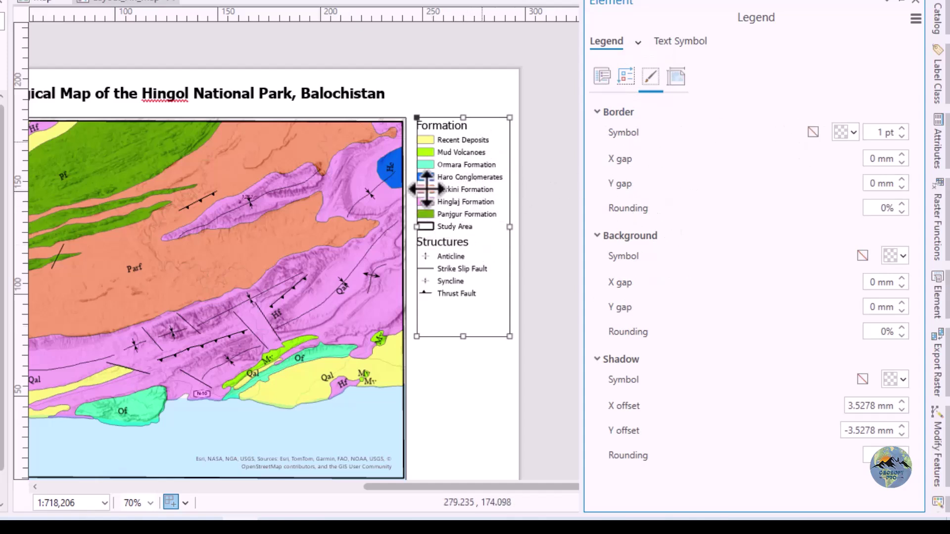
left_click(856, 132)
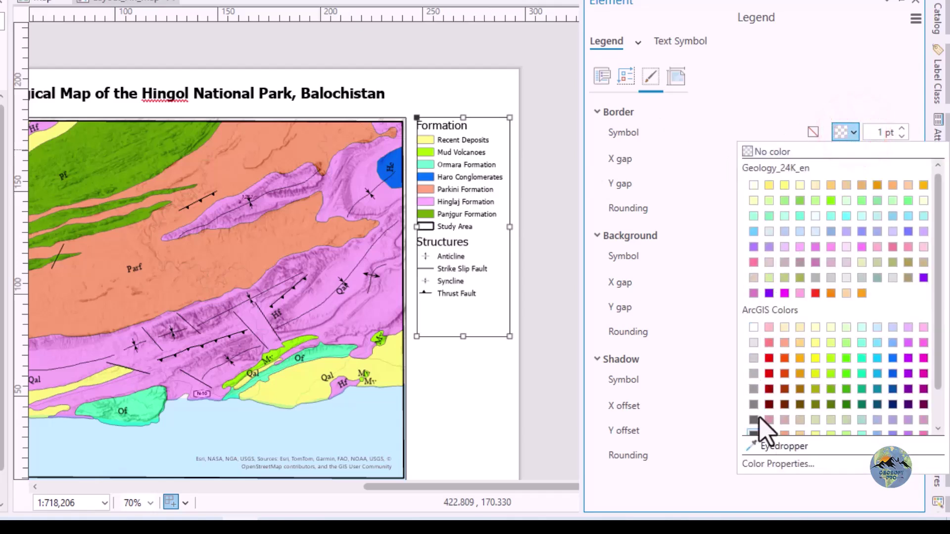
left_click(753, 422)
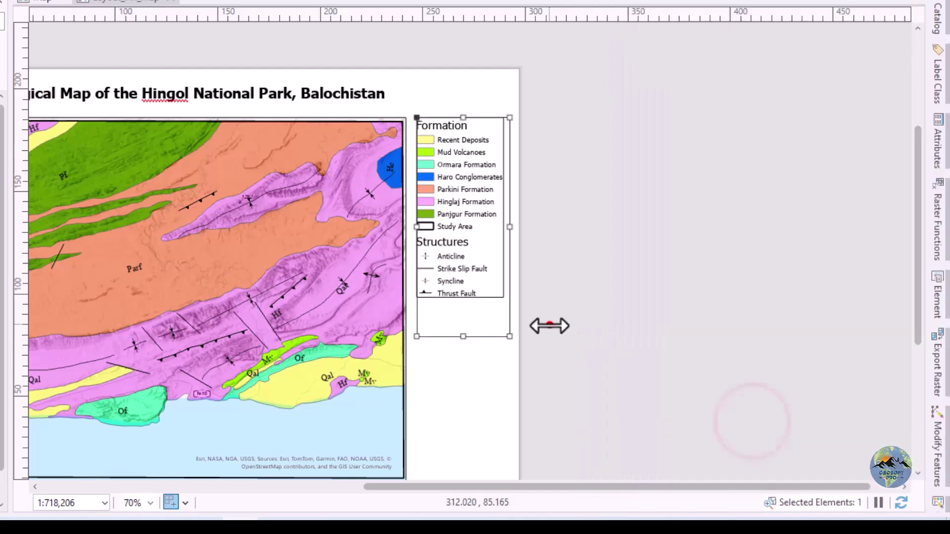
left_click(549, 326)
left_click(615, 296)
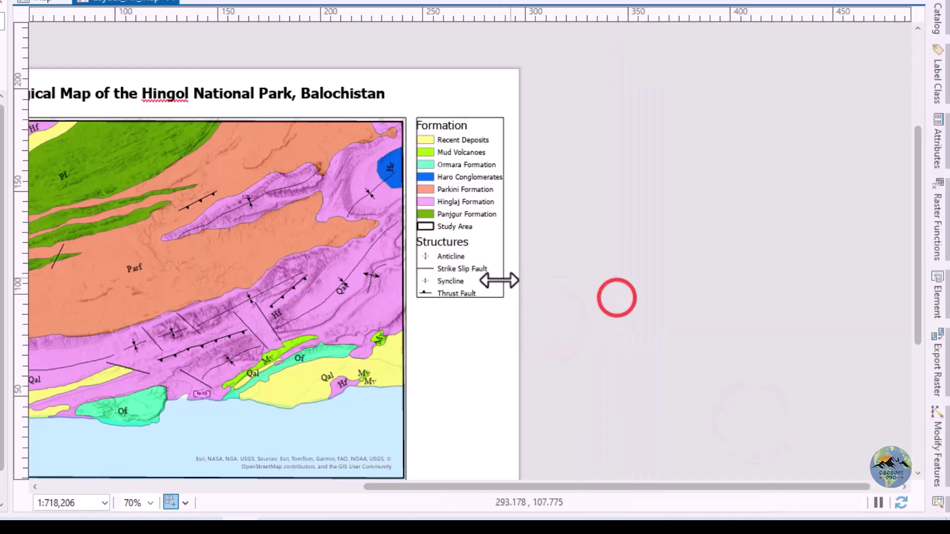
Try a light grey background on the legend and deselect the properties pane.
left_click(475, 275)
right_click(461, 239)
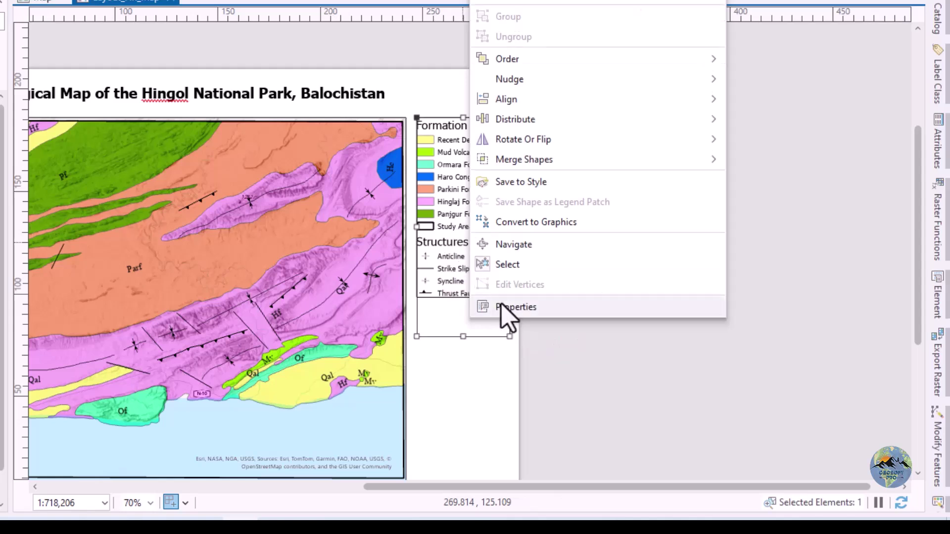
left_click(501, 307)
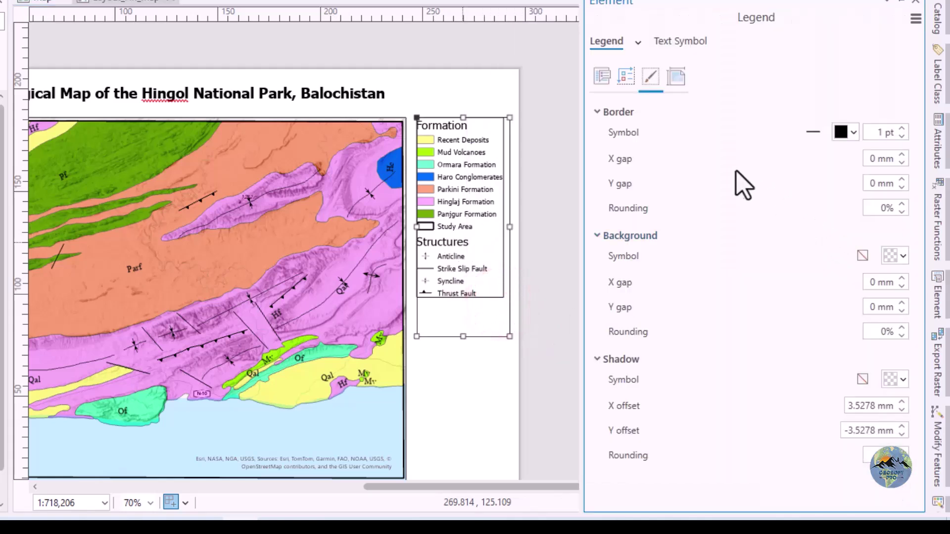
left_click(903, 256)
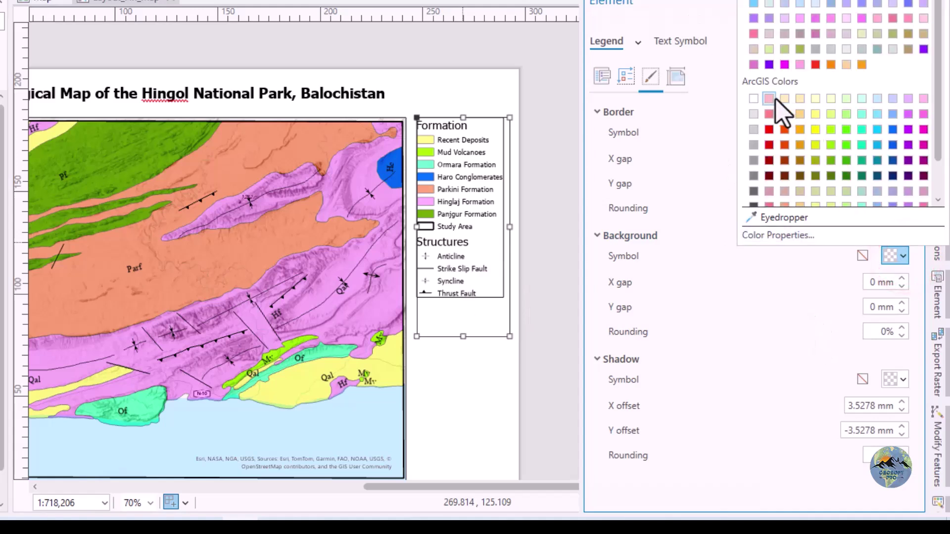
left_click(753, 114)
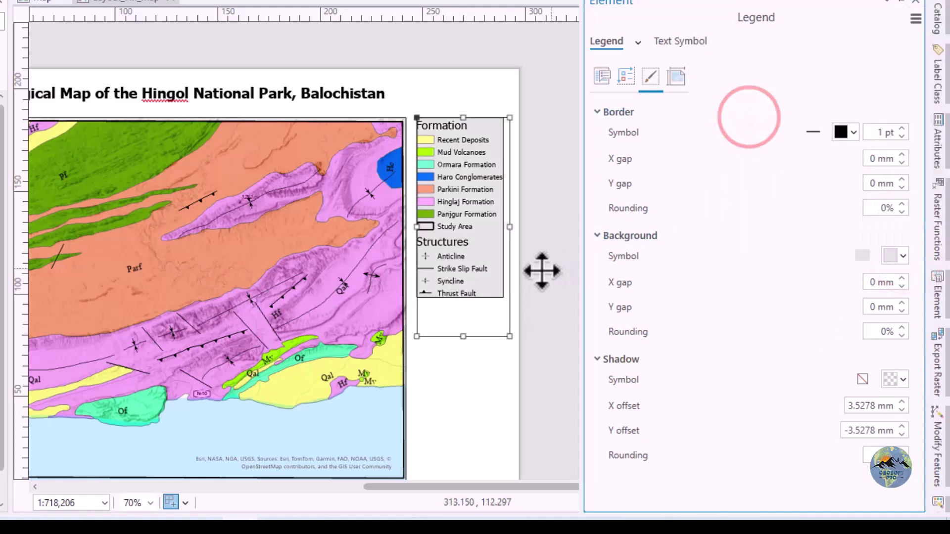
left_click(541, 269)
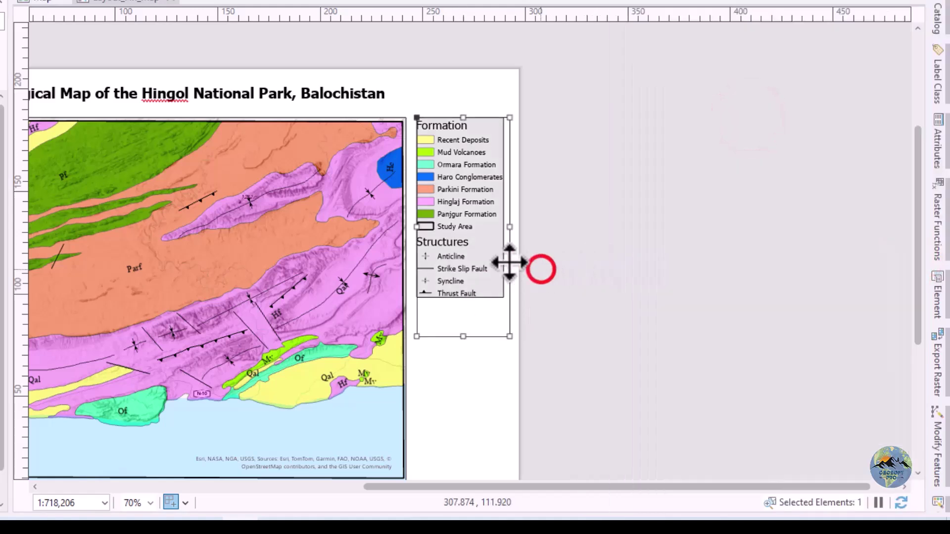
Try a black shadow with rounded corners on the legend and set the shadow back to no color.
left_click(480, 234)
right_click(479, 232)
left_click(521, 306)
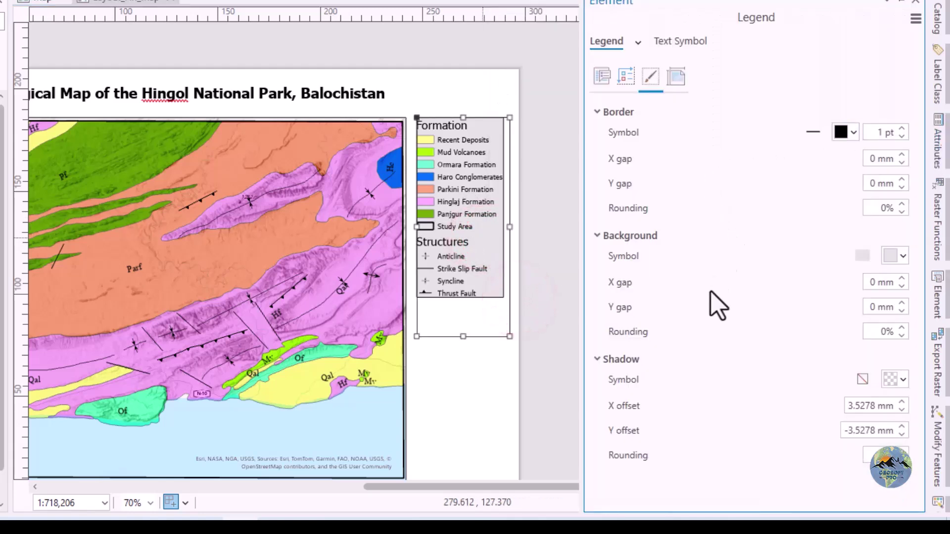
left_click(904, 380)
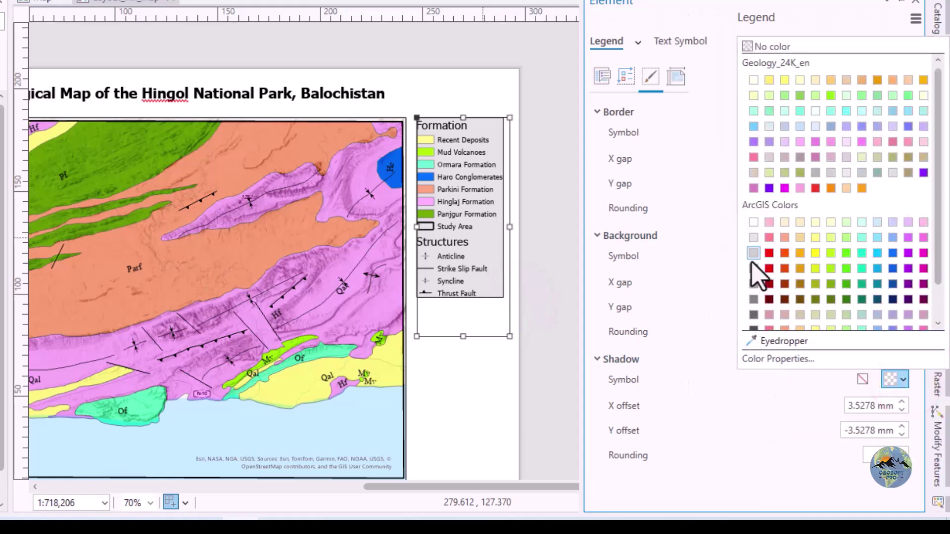
left_click(753, 325)
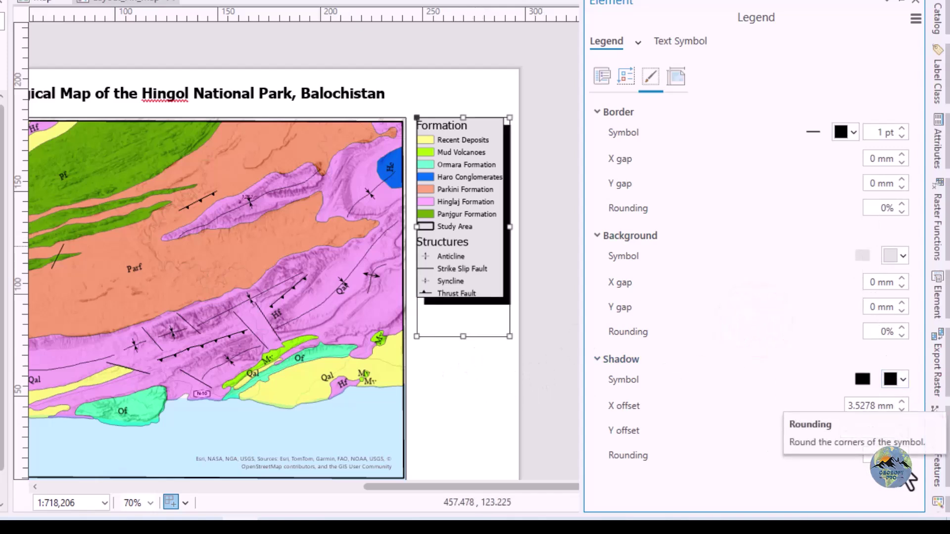
left_click(795, 469)
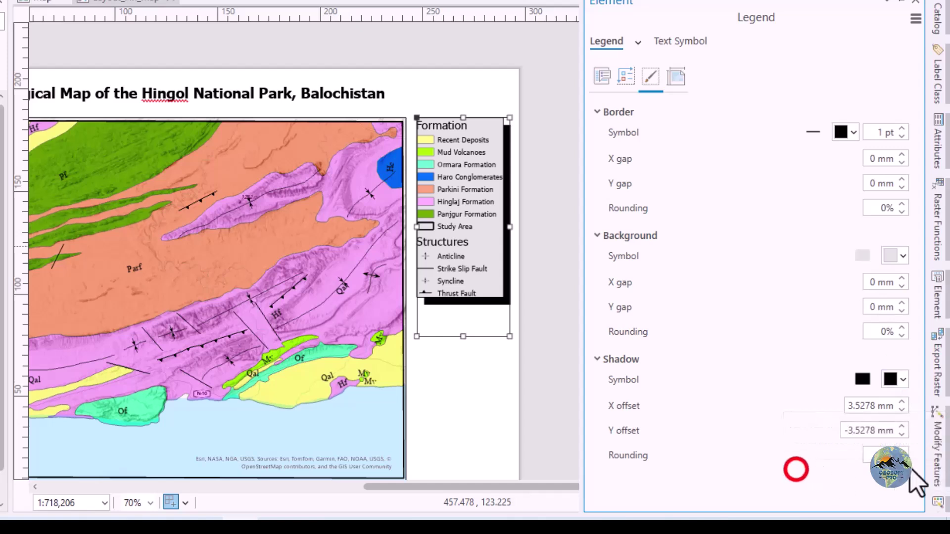
left_click(905, 451)
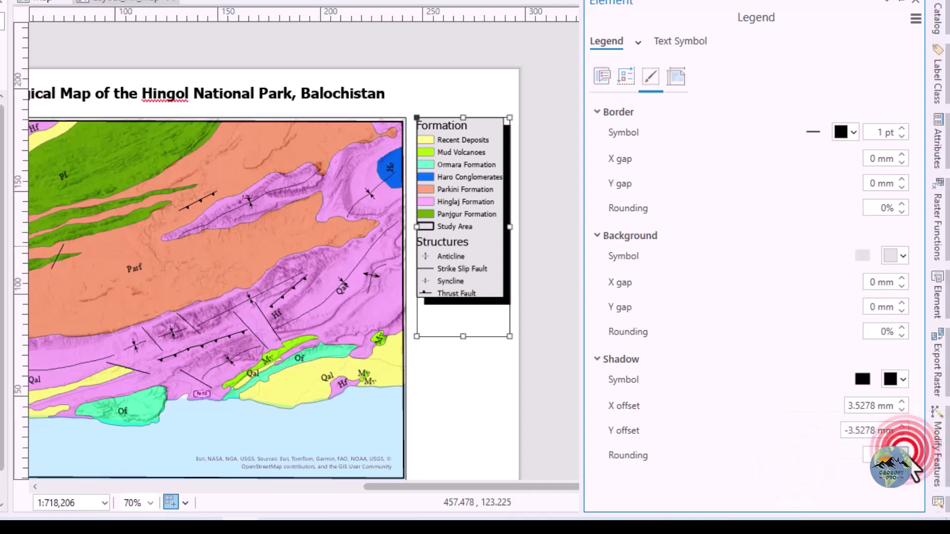
left_click(905, 451)
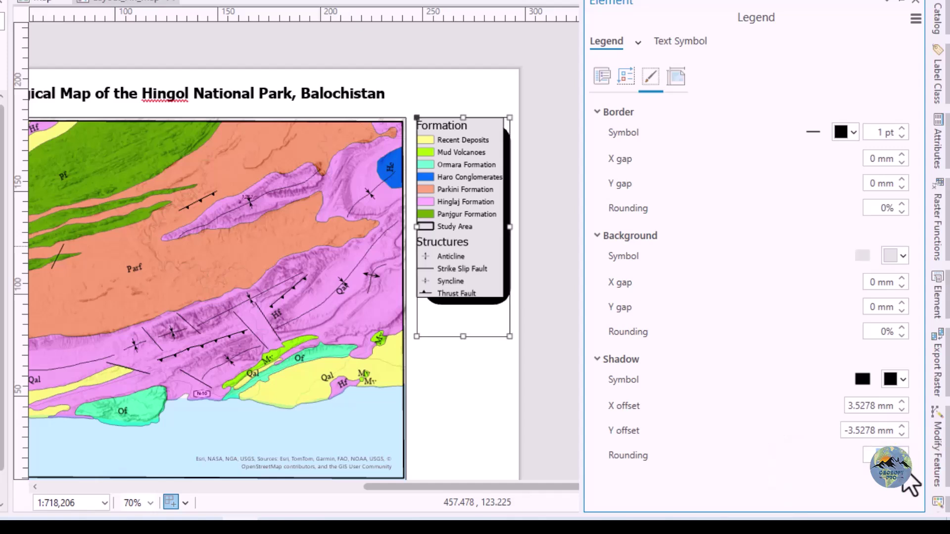
left_click(903, 380)
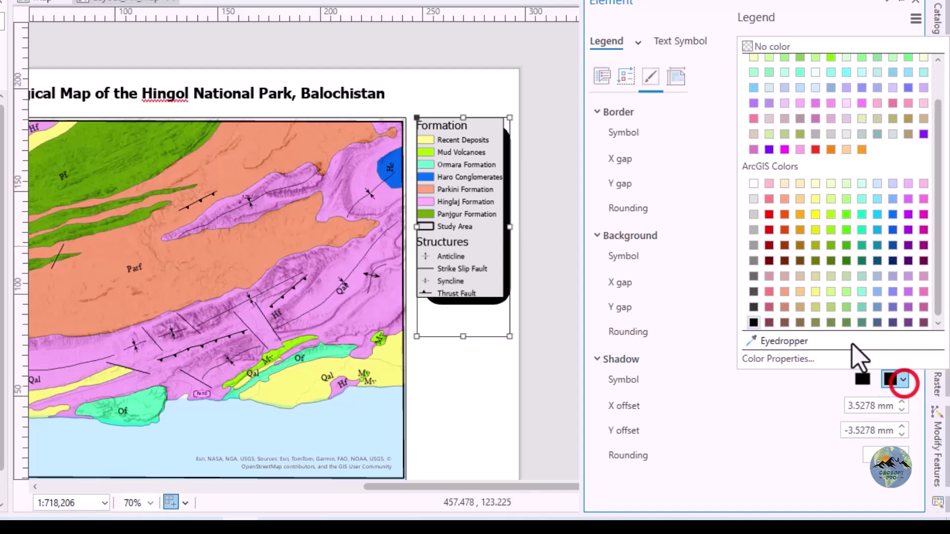
left_click(770, 47)
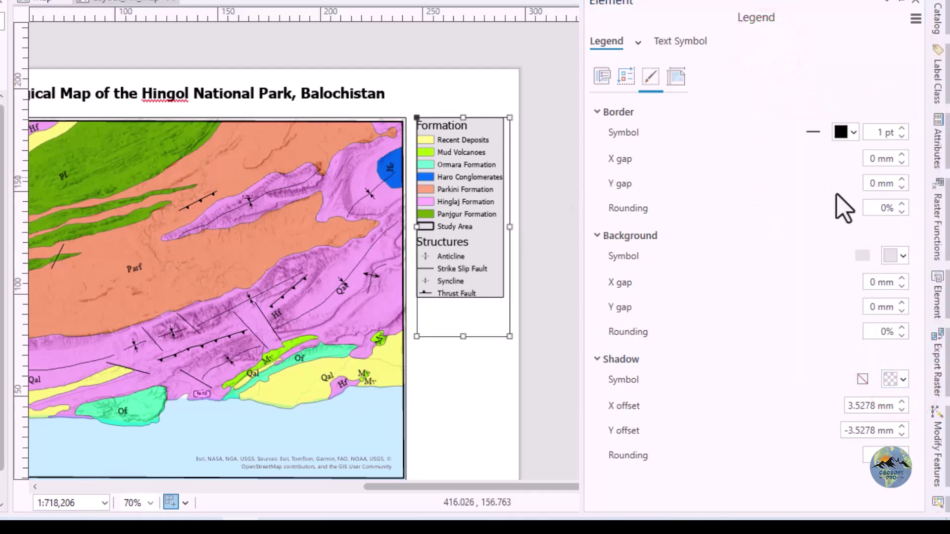
Set the legend's background and border to no color and deselect the legend.
left_click(904, 256)
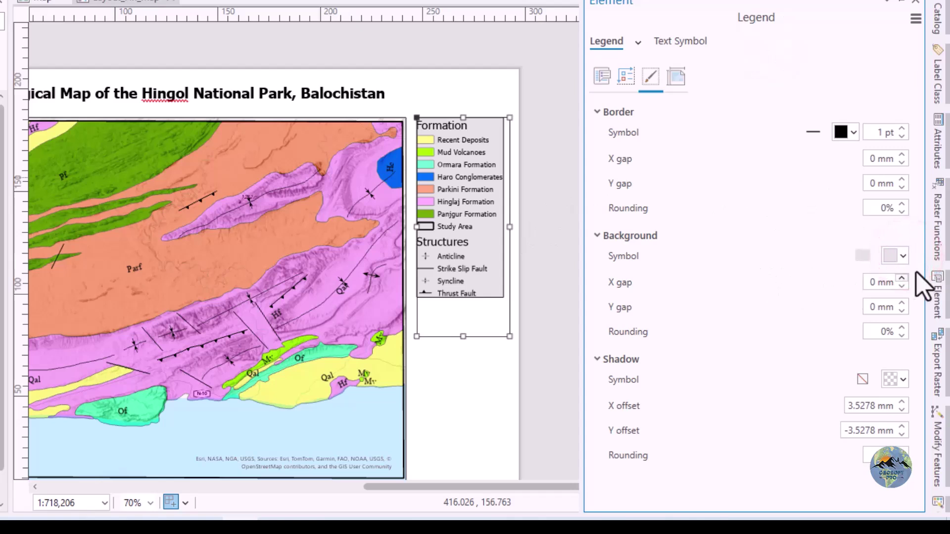
left_click(903, 256)
left_click(780, 74)
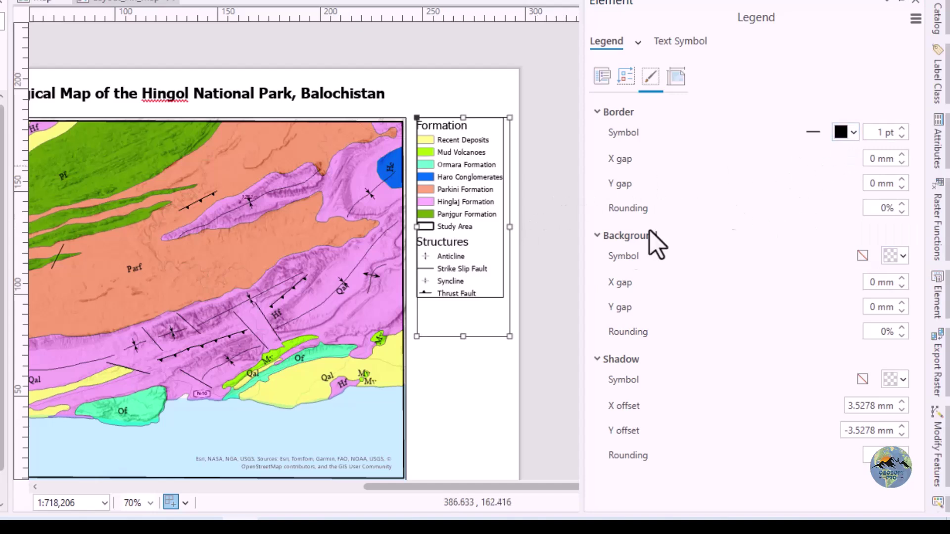
left_click(853, 132)
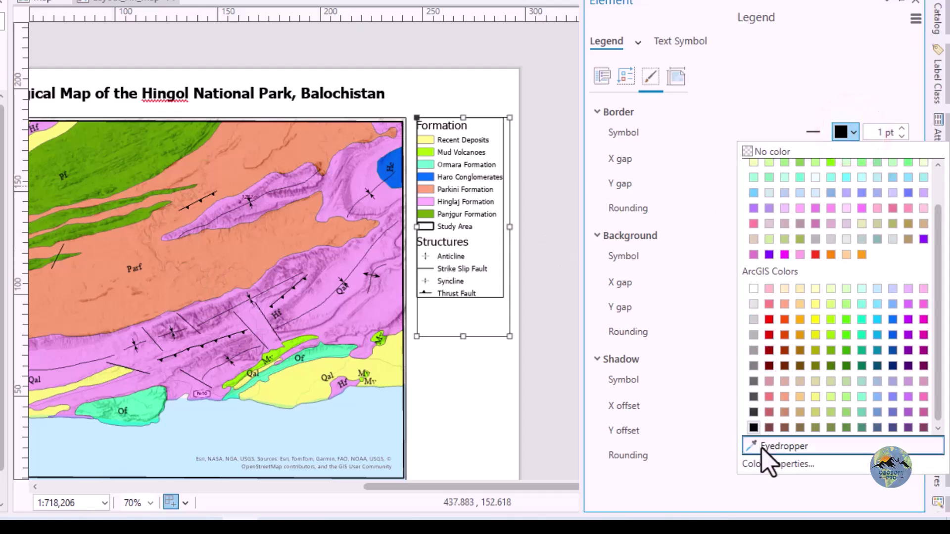
left_click(775, 150)
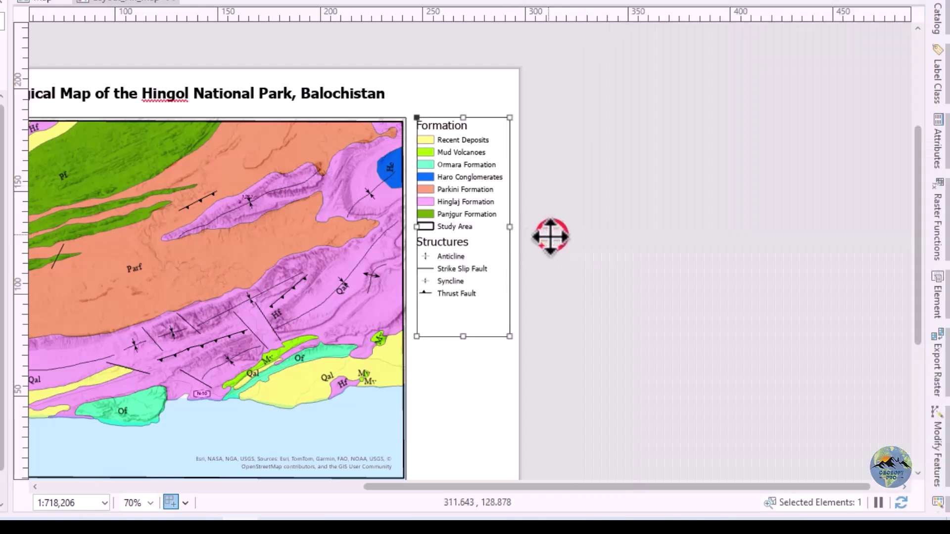
left_click(558, 239)
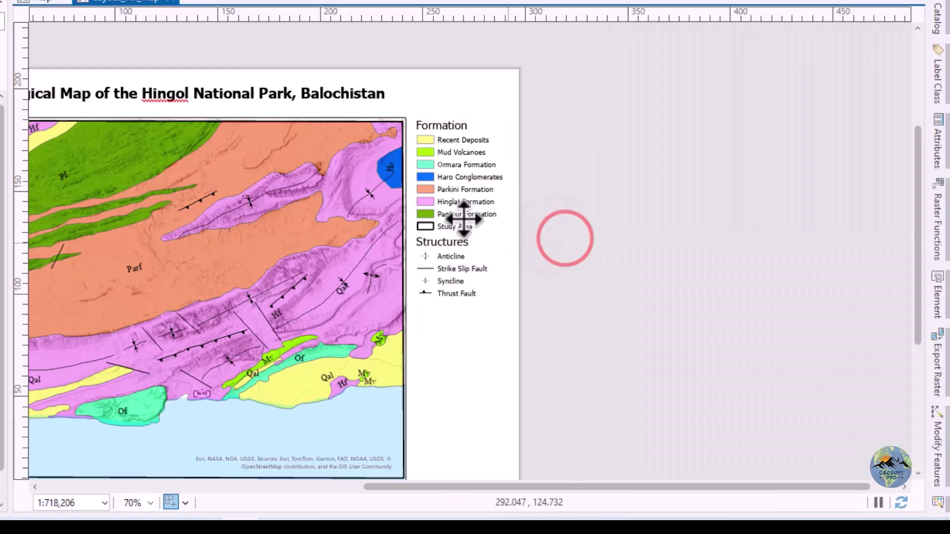
scroll(440, 150, "down", 2)
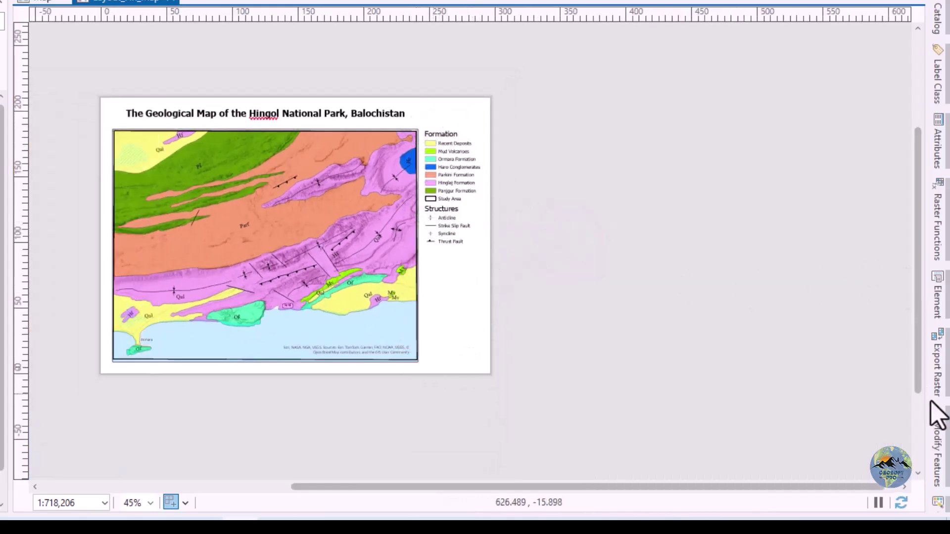
right_click(935, 386)
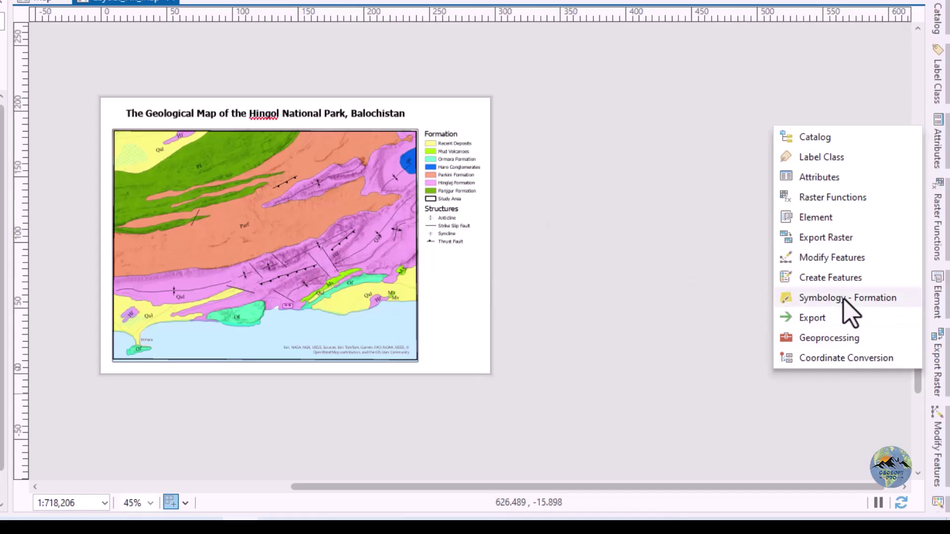
left_click(511, 244)
Convert the legend to graphics and clear the selection.
left_click(435, 185)
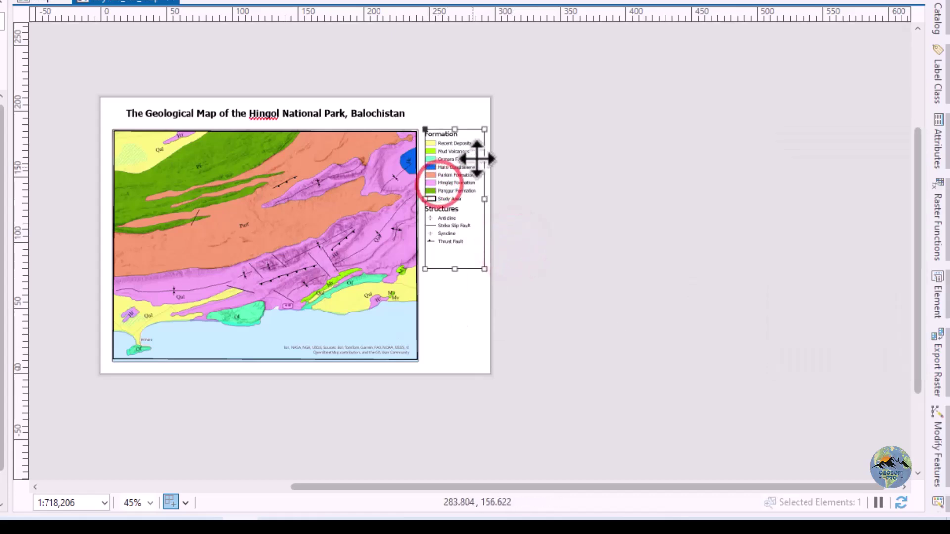
scroll(465, 149, "up", 2)
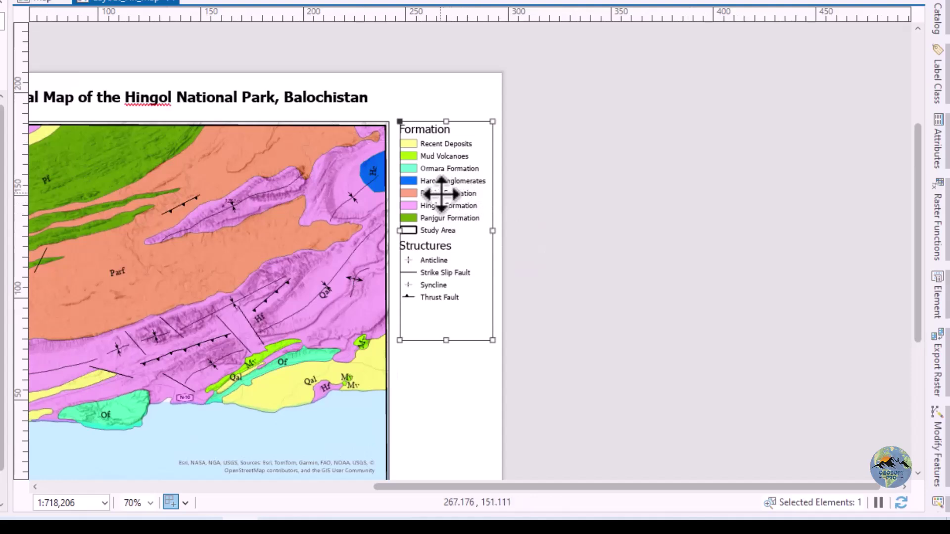
scroll(441, 195, "up", 2)
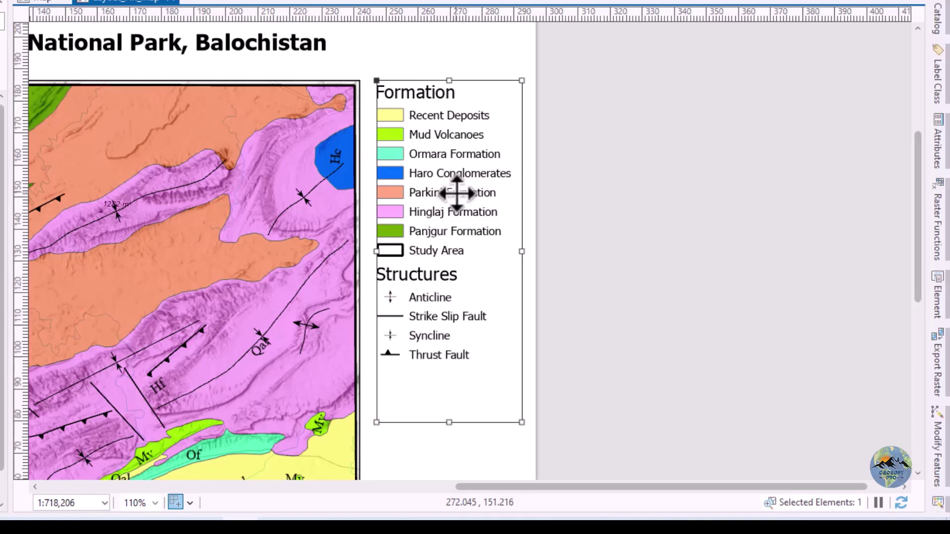
right_click(456, 193)
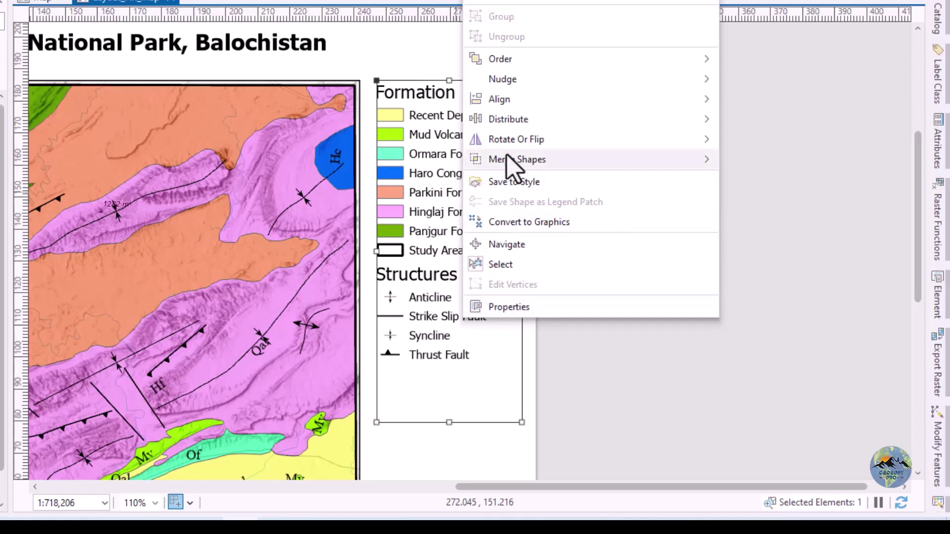
left_click(525, 226)
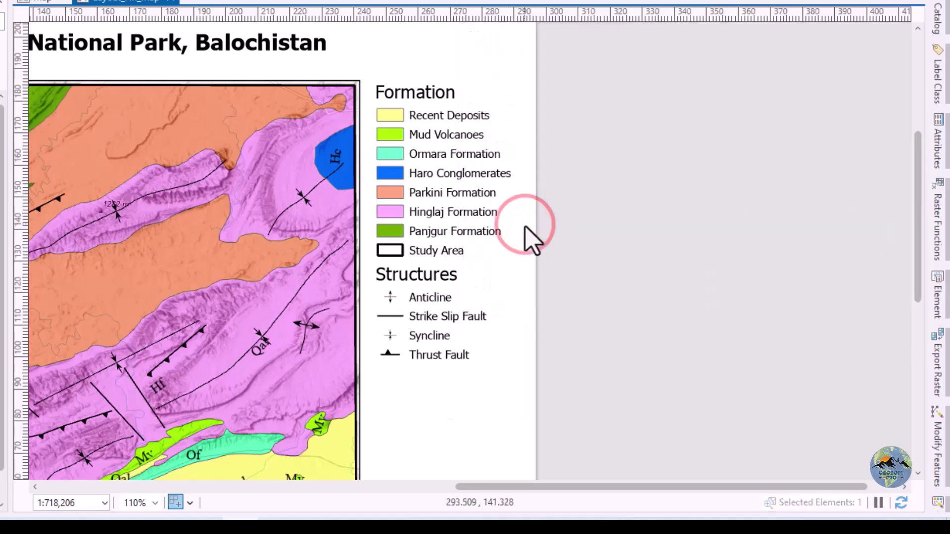
left_click(661, 240)
Ungroup the converted legend graphics and move the Formation group off the page, beside the layout.
left_click(462, 212)
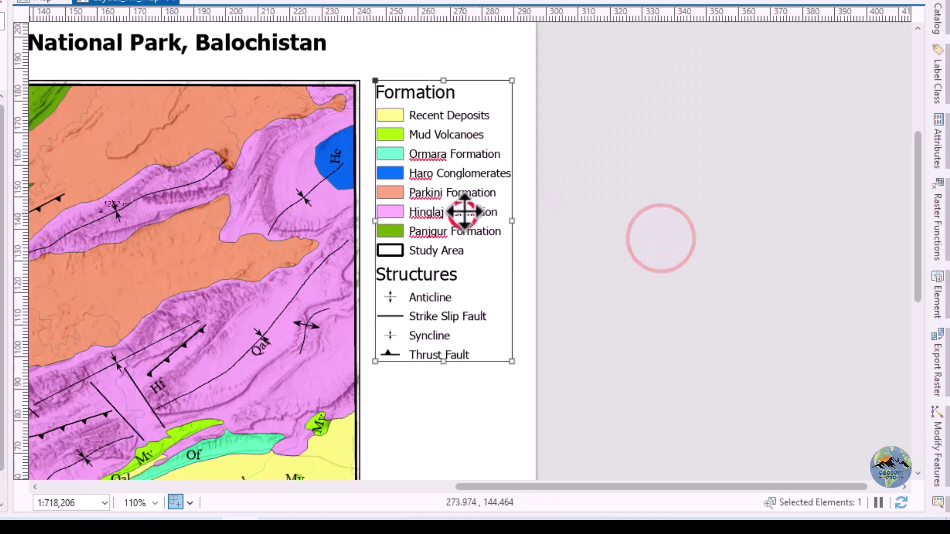
right_click(463, 212)
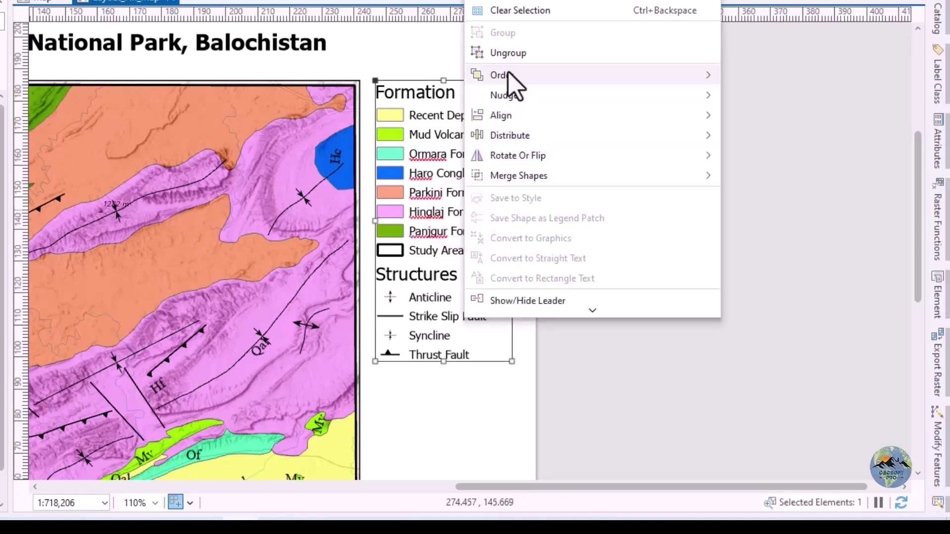
left_click(515, 57)
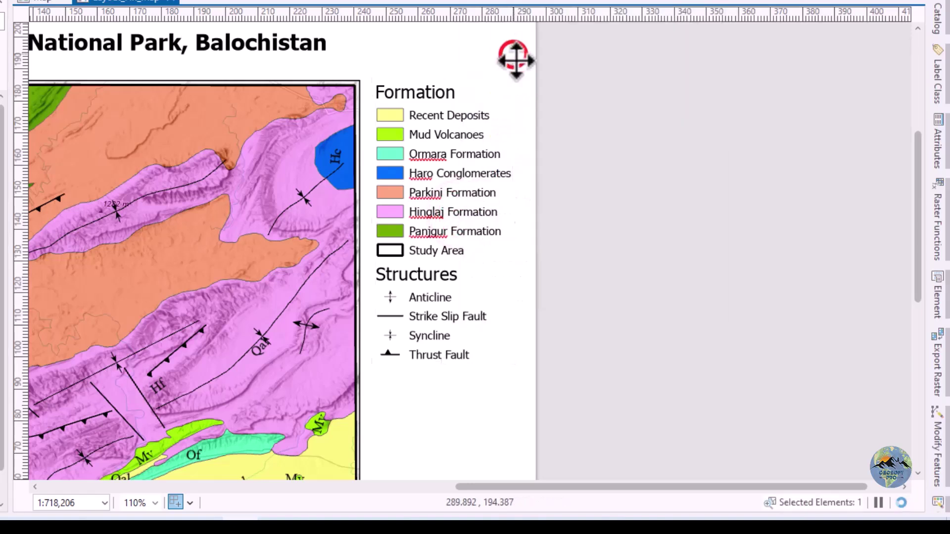
left_click(608, 203)
left_click(460, 173)
left_click_drag(460, 173, 665, 149)
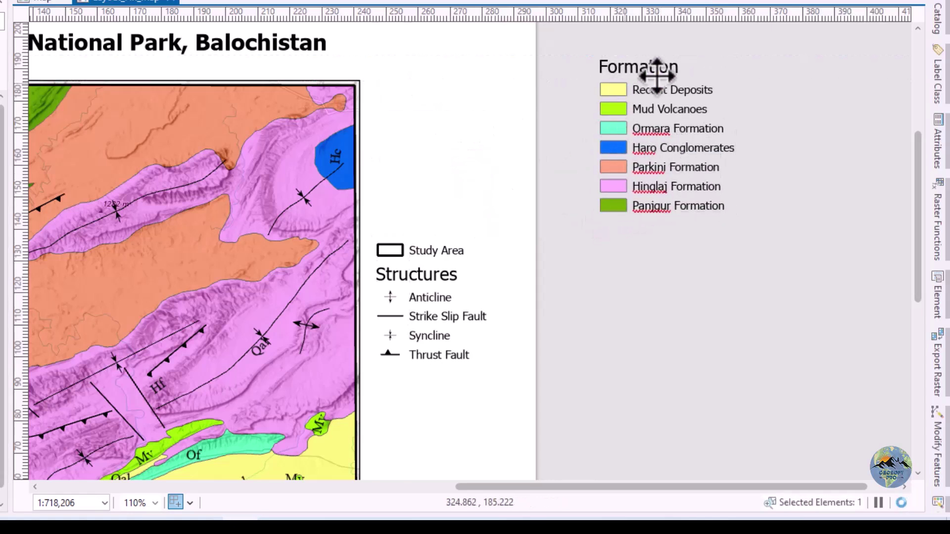
left_click(434, 252)
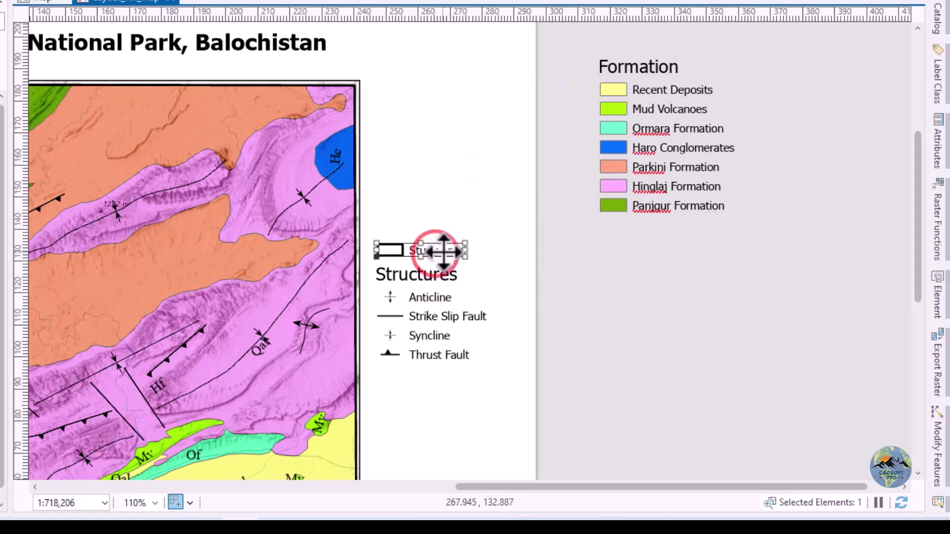
Ungroup the Formation group and shift its heading slightly to the right.
left_click(639, 62)
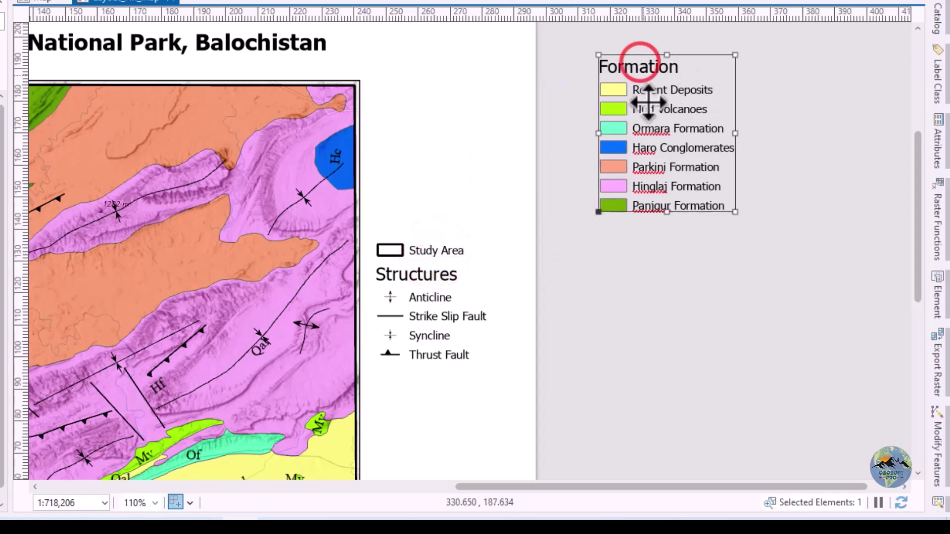
right_click(674, 117)
left_click(690, 114)
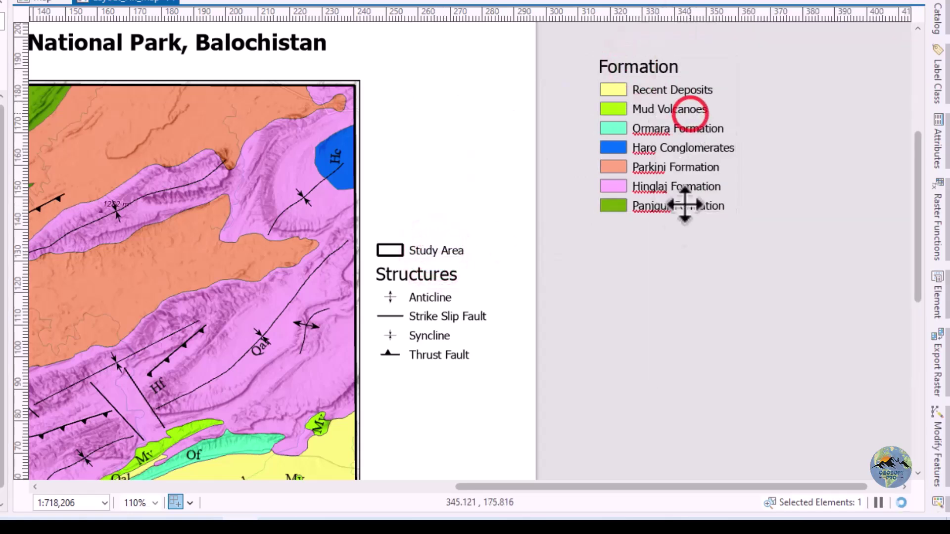
left_click(683, 259)
mouse_move(643, 68)
left_mouse_down()
mouse_move(668, 45)
mouse_move(653, 39)
mouse_move(616, 51)
mouse_move(639, 63)
left_mouse_up()
Delete the Recent Deposits label from the Formation graphics and enlarge the Recent Deposits and Mud Volcanoes color patches.
left_click(654, 91)
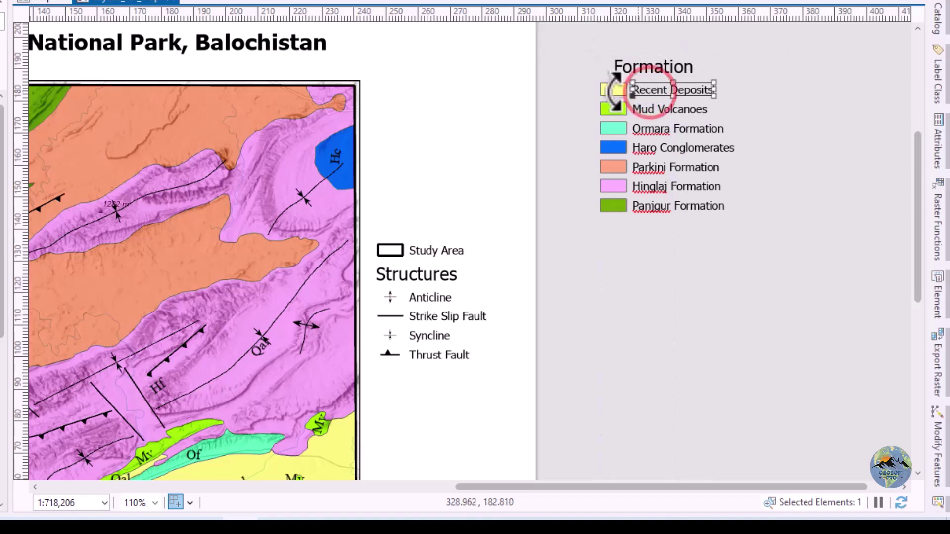
key("Delete")
left_click(614, 90)
left_click_drag(629, 82, 662, 61)
left_click_drag(621, 111, 631, 231)
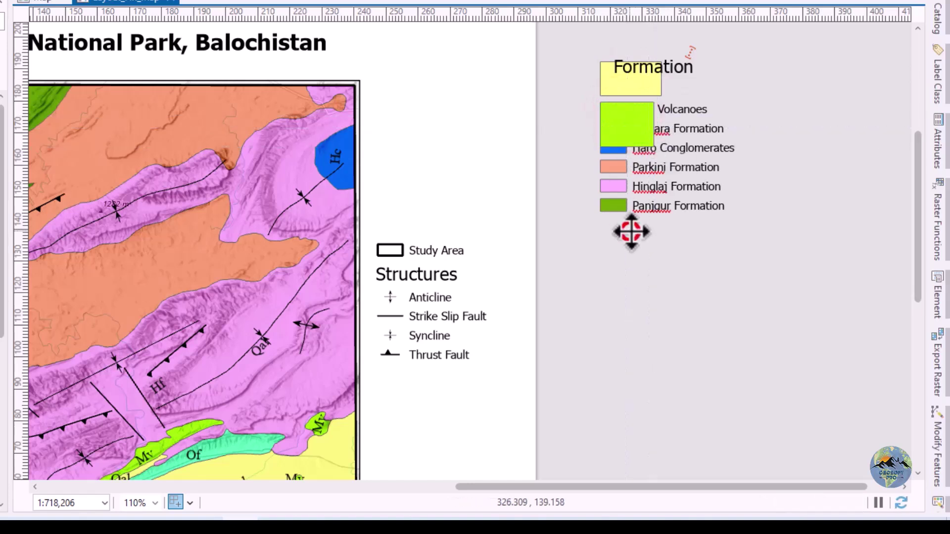
left_click(614, 207)
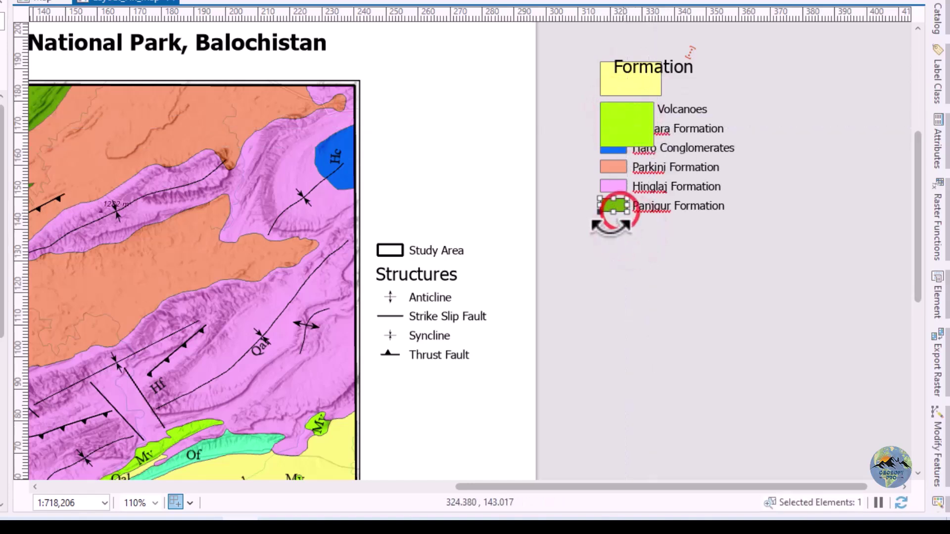
left_click(677, 207)
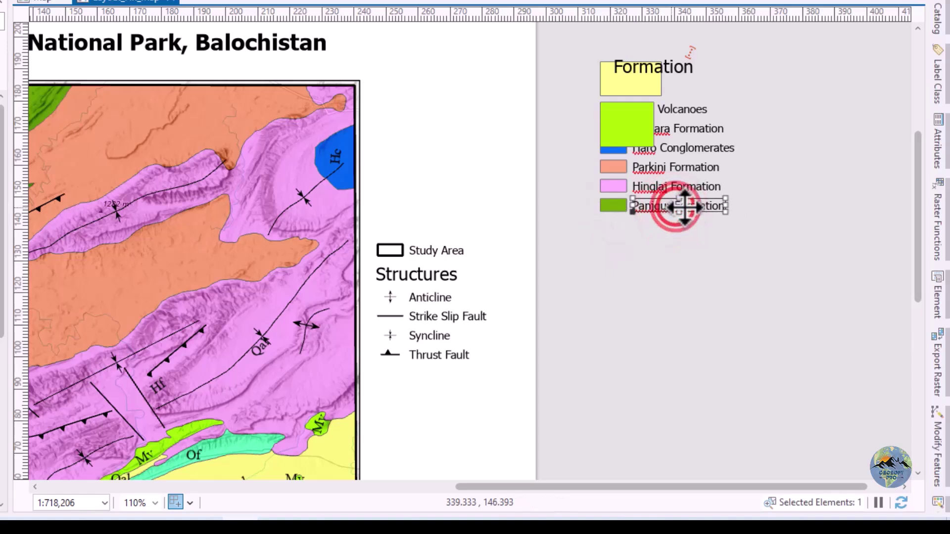
left_click(684, 233)
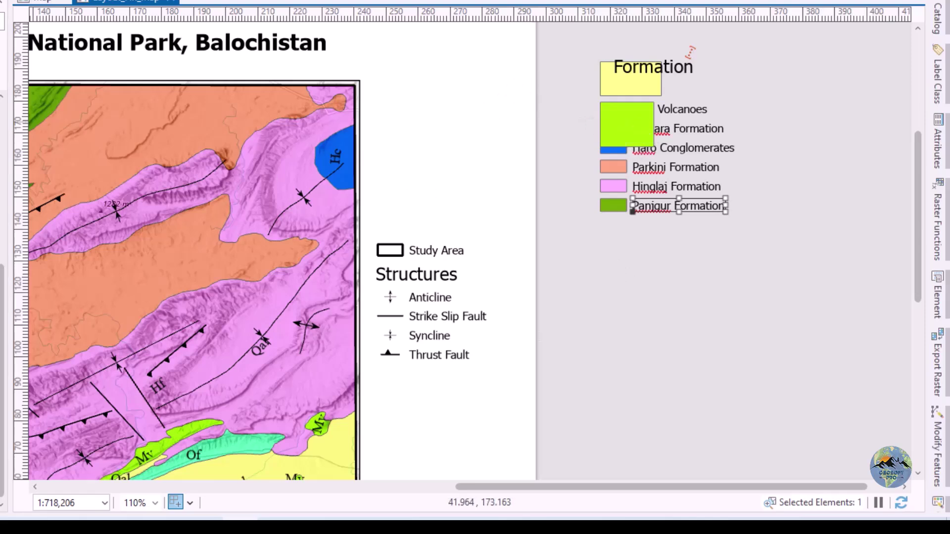
Undo the legend graphics edits back to the original legend beside the map and clear the selection.
scroll(662, 186, "down", 4)
scroll(721, 99, "up", 2)
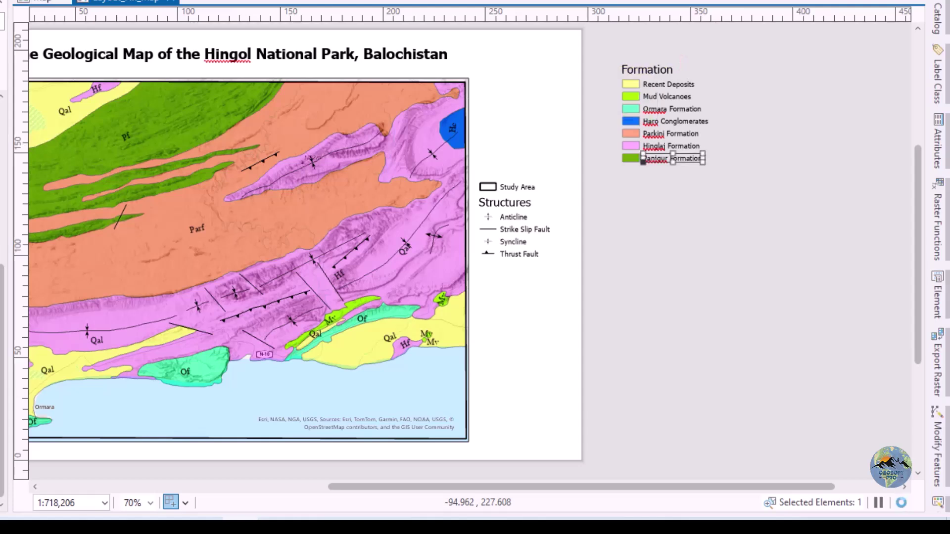
left_click_drag(663, 113, 520, 130)
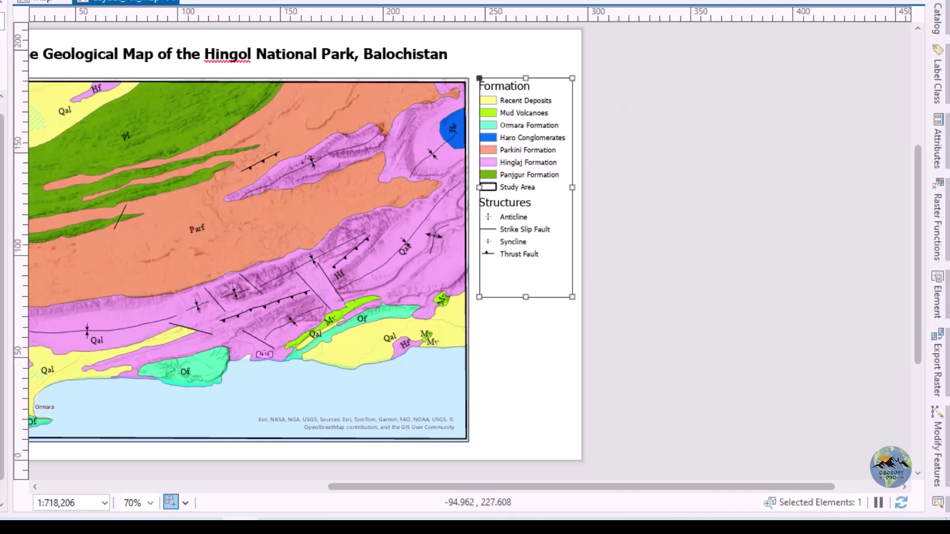
left_click(687, 202)
left_click(518, 159)
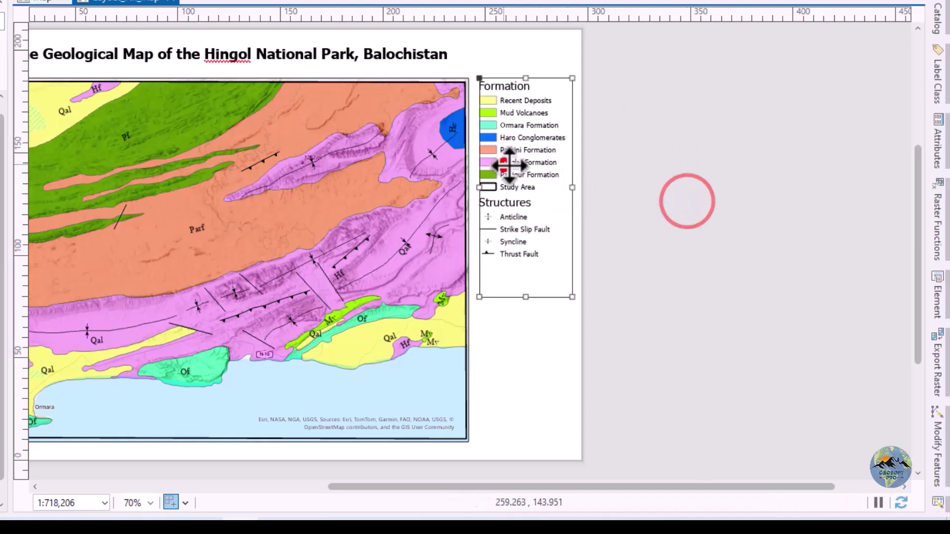
right_click(518, 159)
left_click(864, 198)
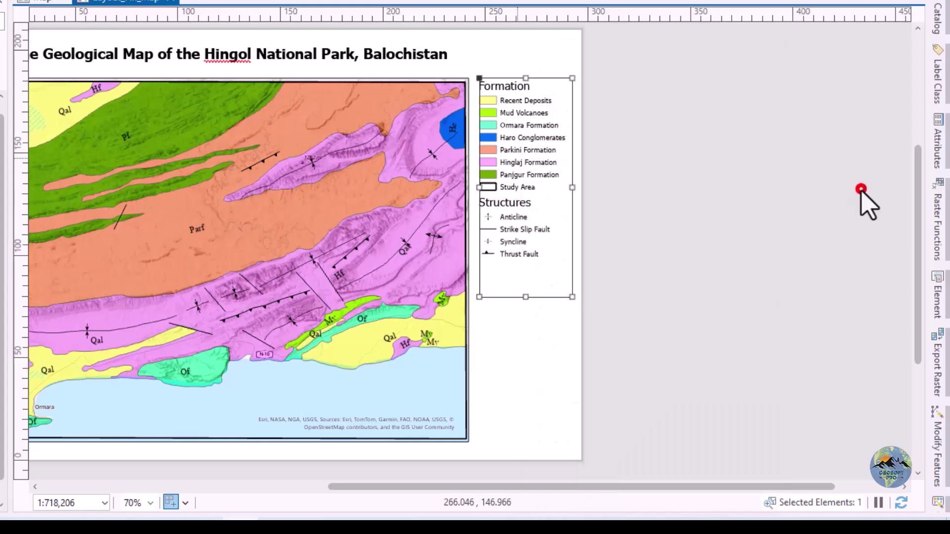
left_click(663, 280)
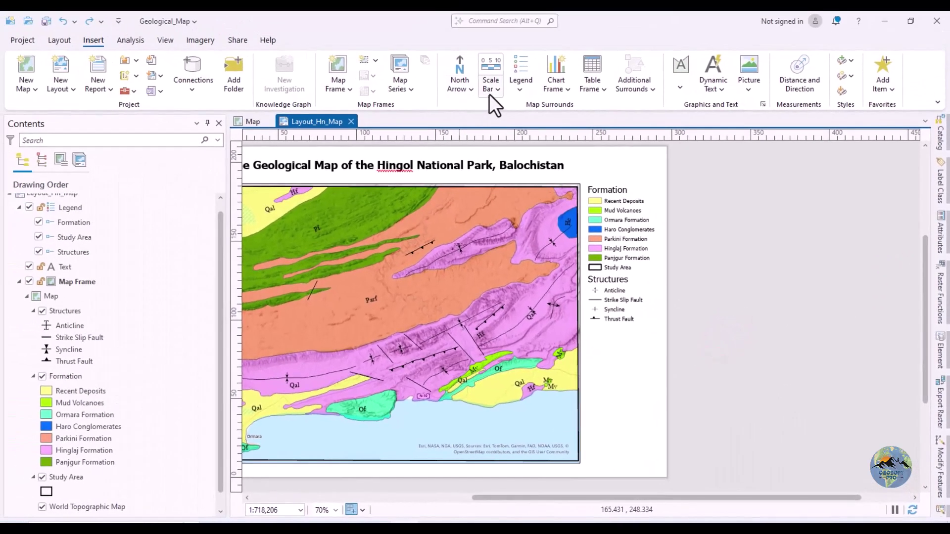
Insert a Scale Line 1 Metric scale bar over the sea area near Ormara and deselect it.
left_click(476, 77)
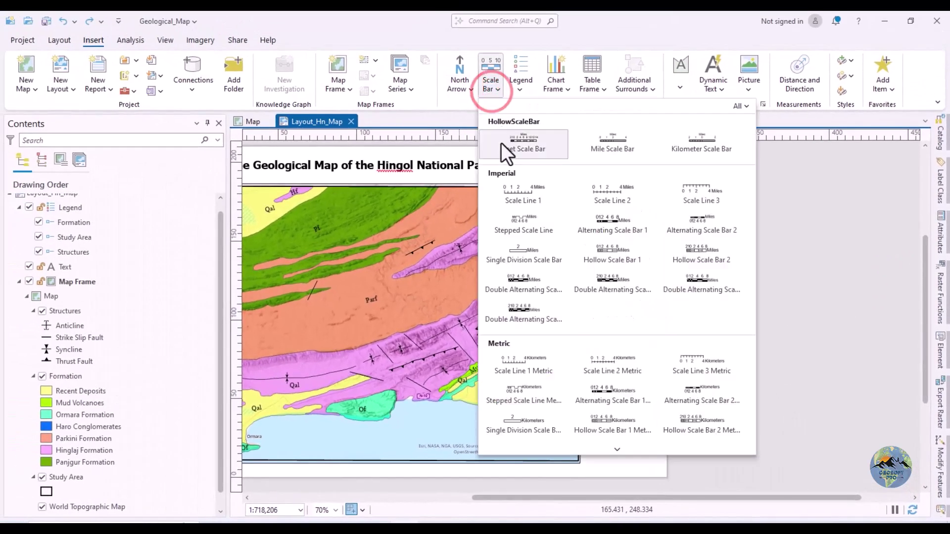
left_click(518, 361)
scroll(598, 328, "down", 2)
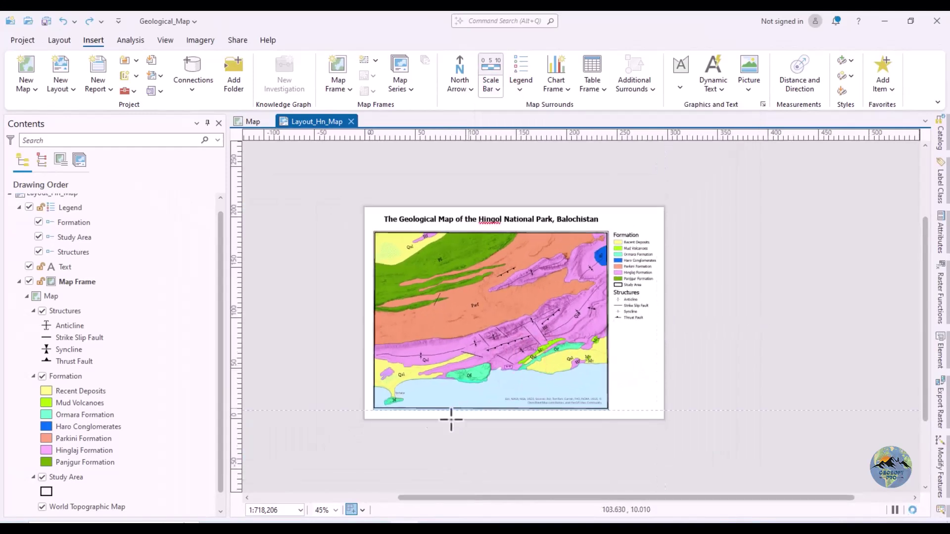
scroll(451, 420, "up", 4)
mouse_move(375, 353)
left_mouse_down()
mouse_move(522, 371)
mouse_move(589, 366)
left_mouse_up()
left_click(460, 418)
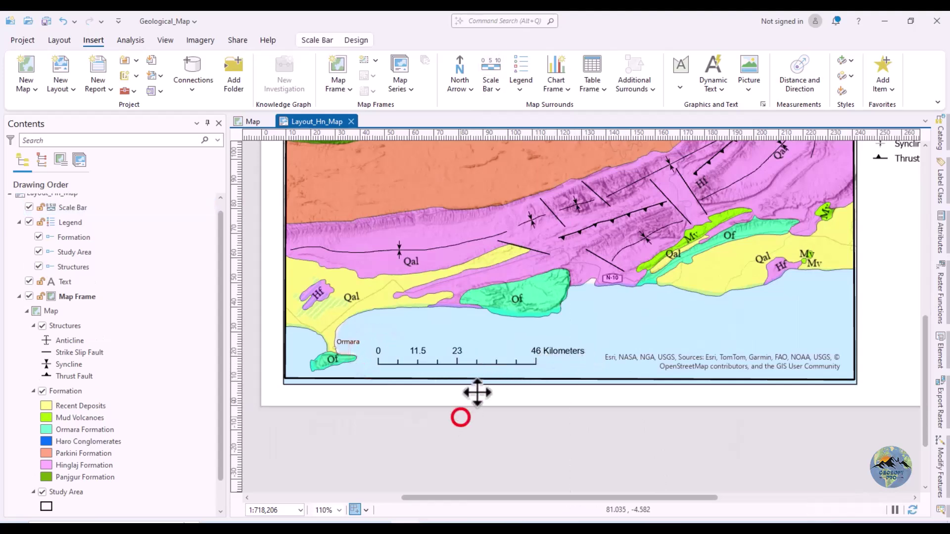
Try a red stroke on the scale bar and set its color back to black.
left_click(479, 363)
scroll(488, 372, "down", 2)
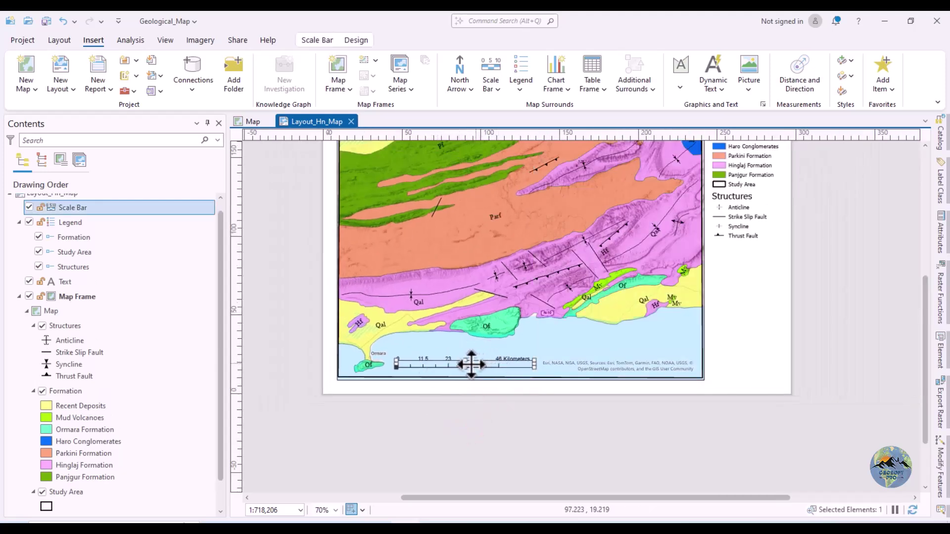
scroll(471, 364, "up", 2)
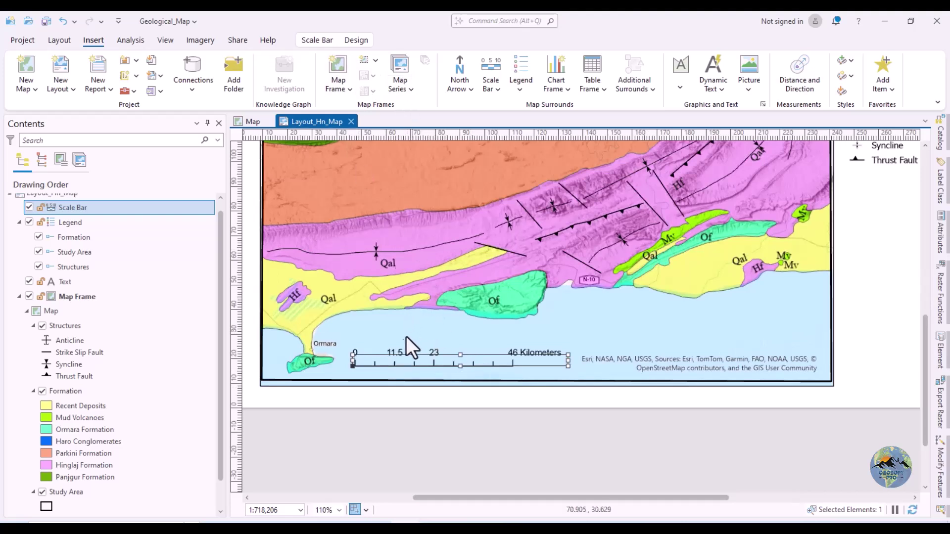
left_click(310, 38)
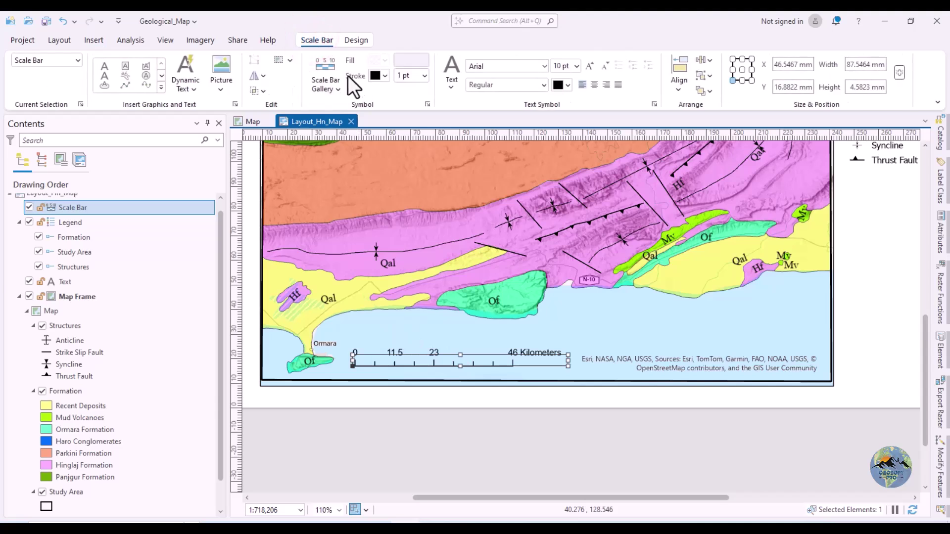
left_click(385, 79)
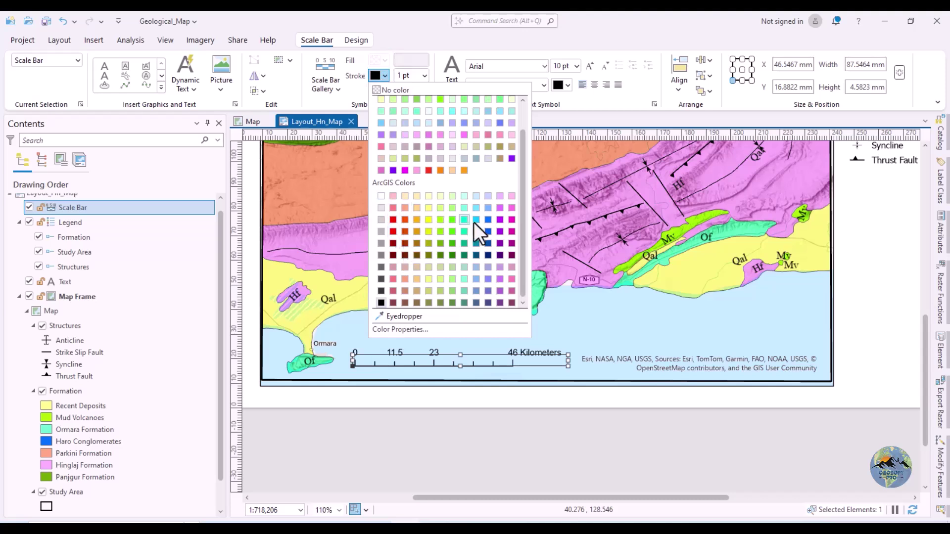
left_click(393, 220)
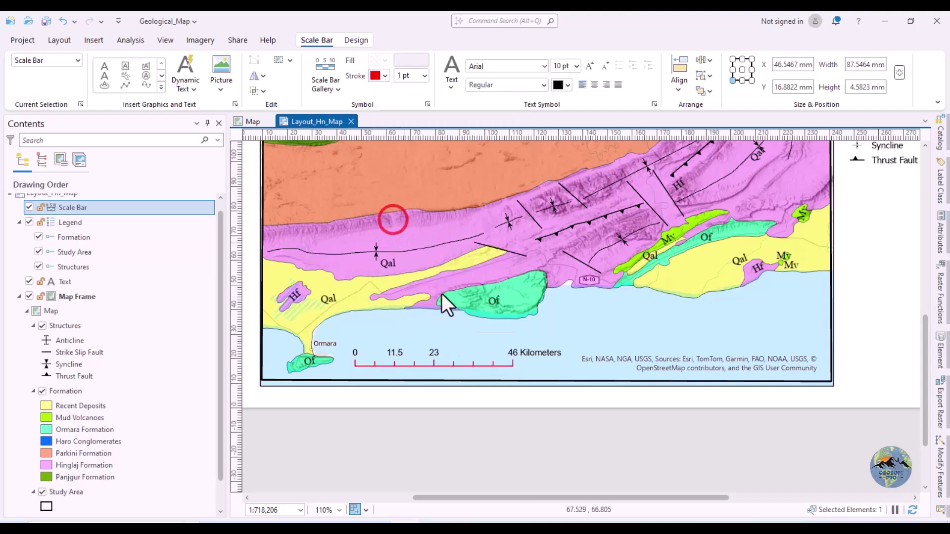
left_click(383, 75)
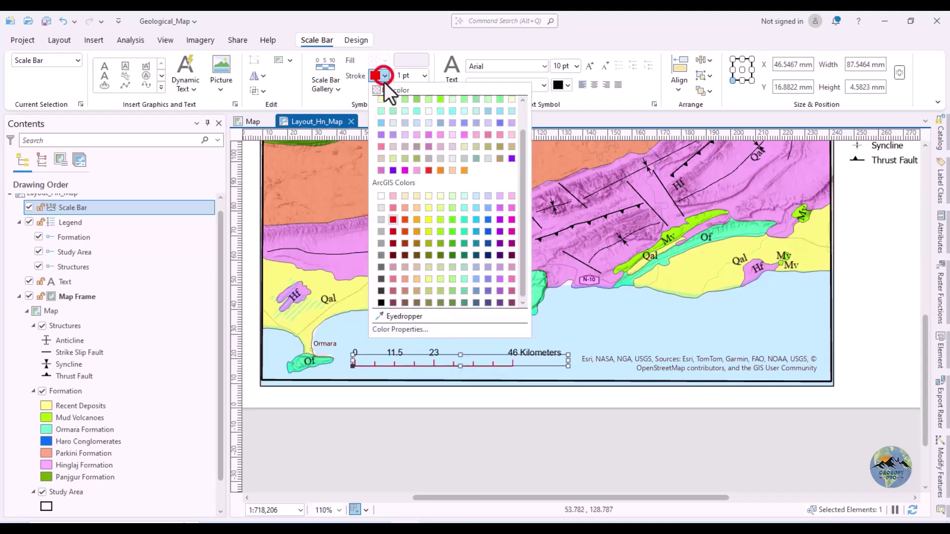
left_click(380, 302)
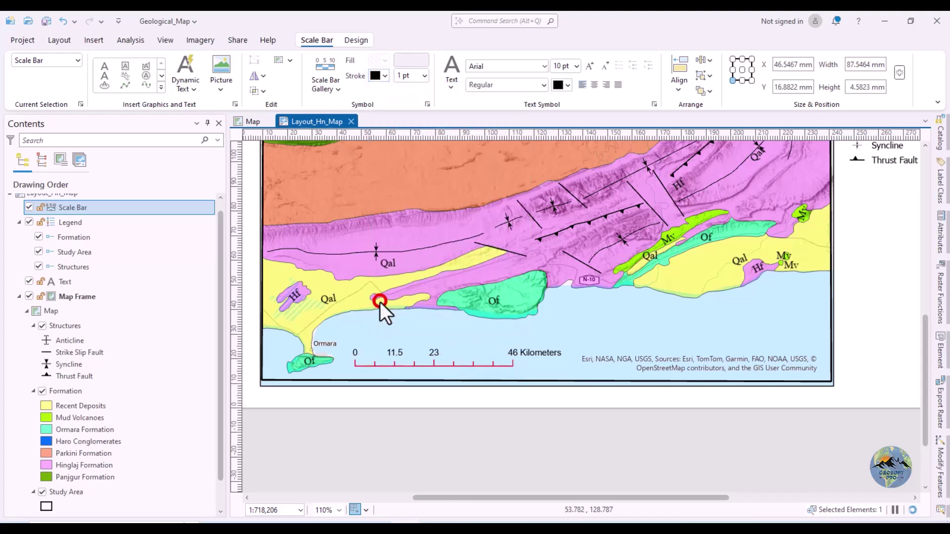
Try a 2 pt stroke width on the scale bar and set it back to 1 pt.
left_click(425, 76)
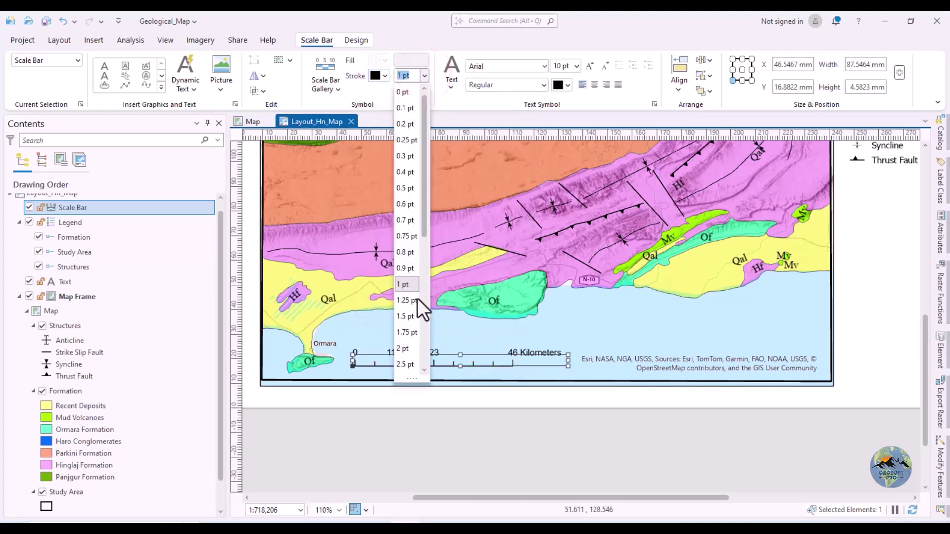
left_click(405, 319)
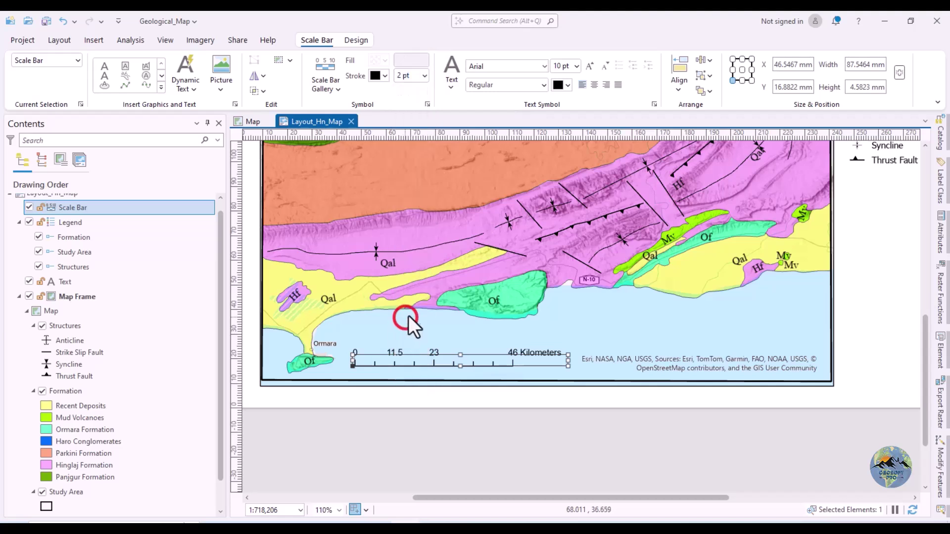
left_click(386, 76)
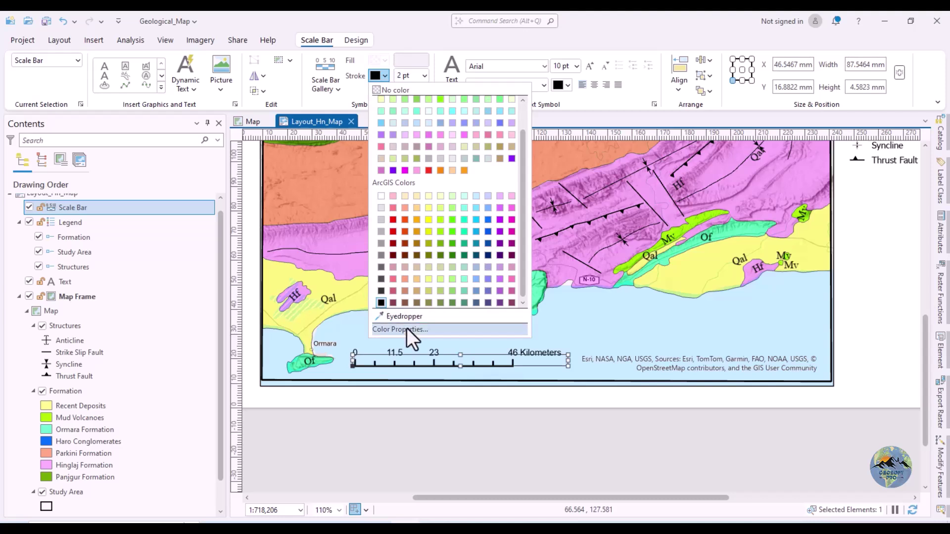
left_click(425, 75)
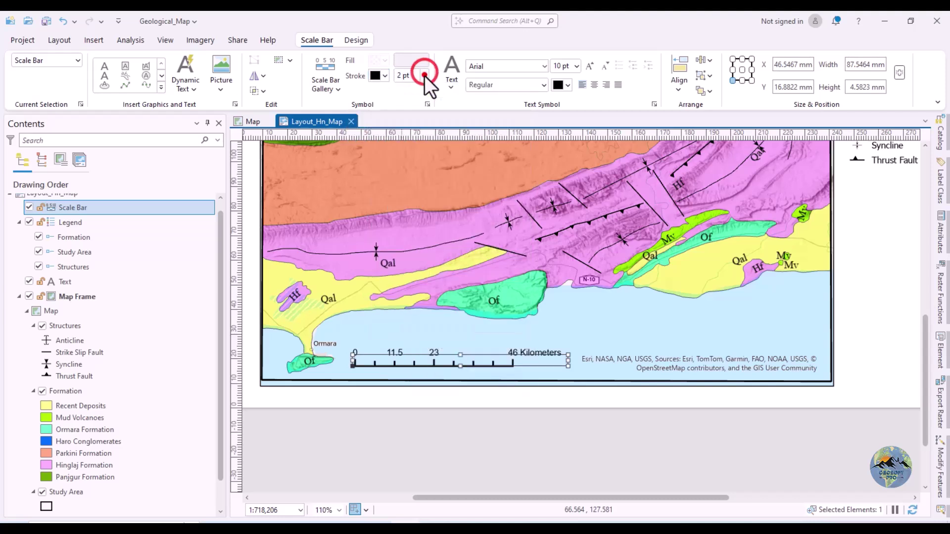
left_click(403, 255)
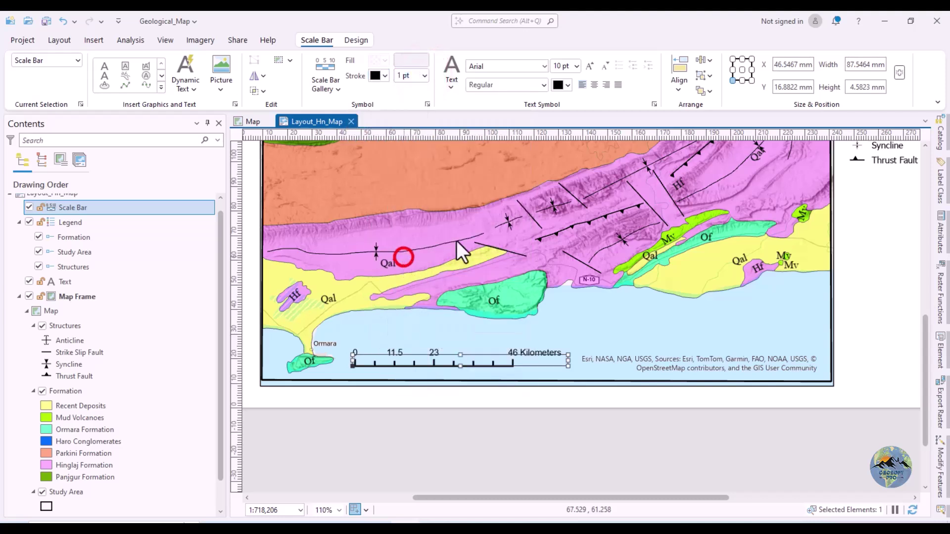
Review the scale bar's available text symbols, font styles, fonts and text sizes without changing them.
left_click(452, 89)
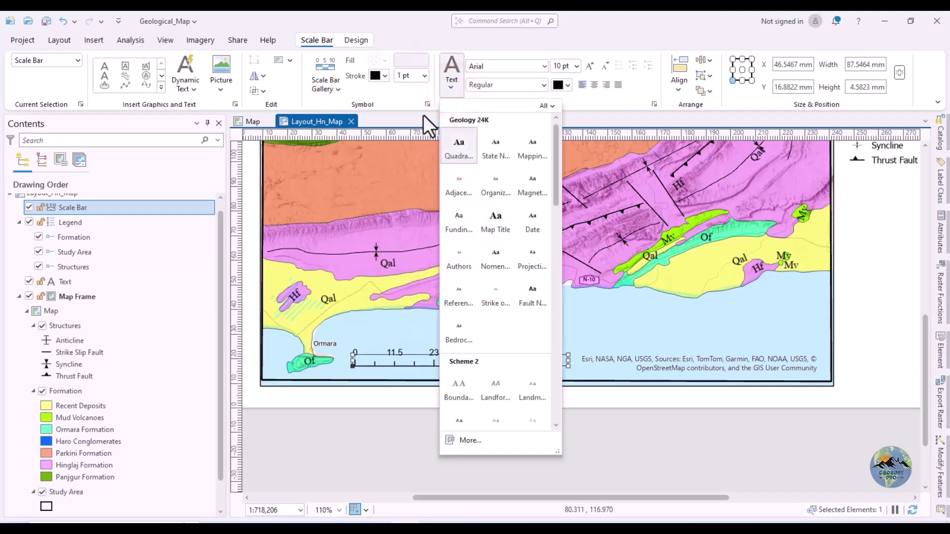
left_click(392, 97)
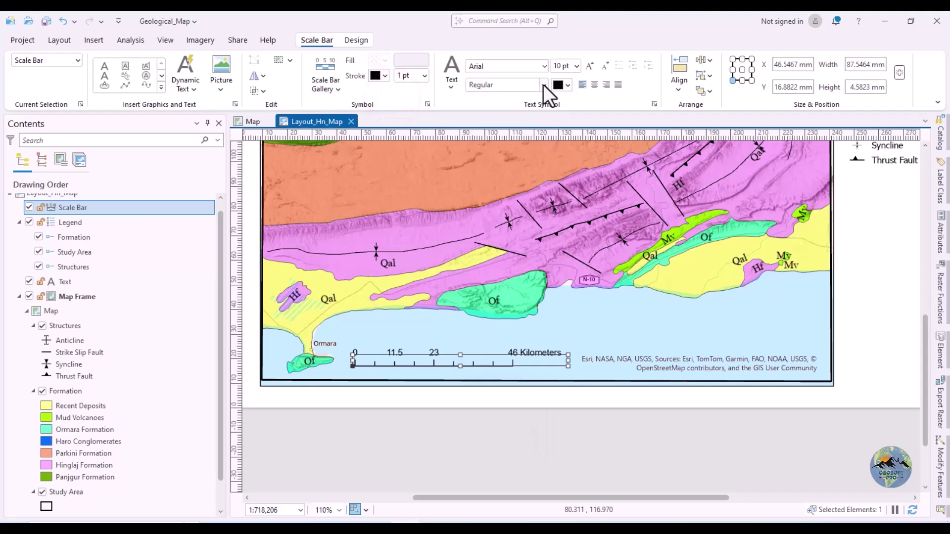
left_click(543, 85)
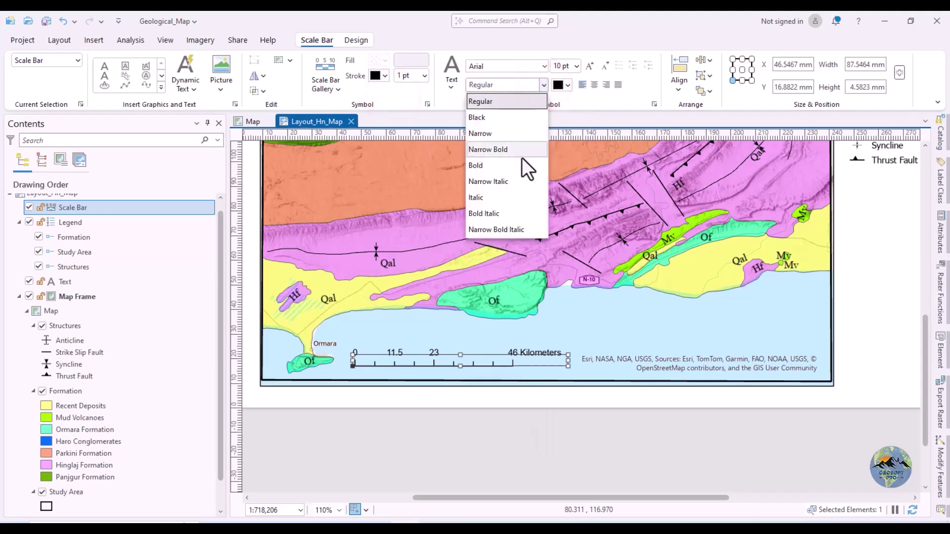
left_click(545, 66)
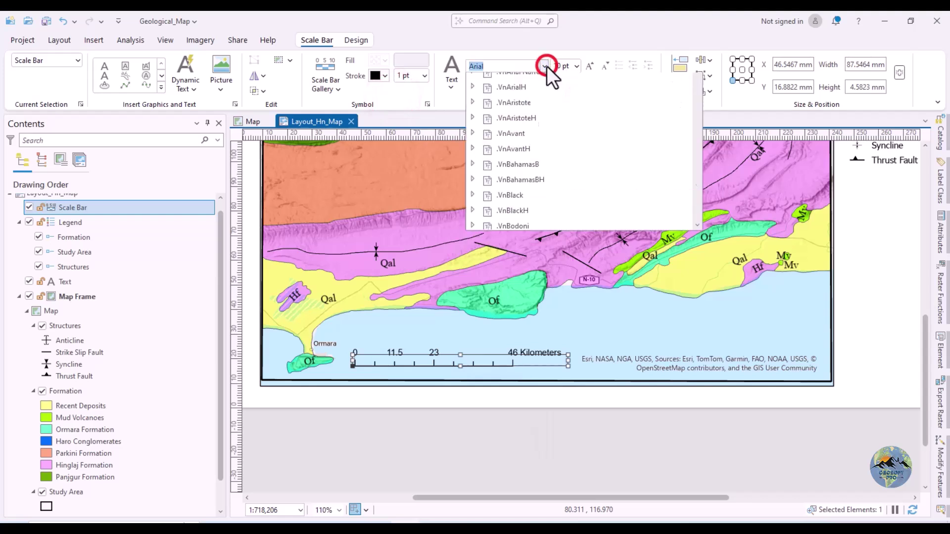
left_click(586, 38)
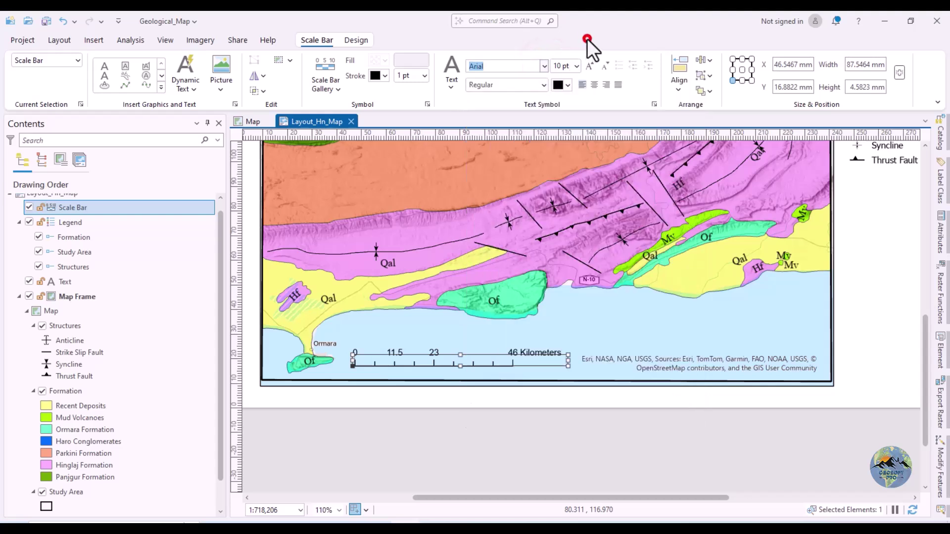
left_click(576, 66)
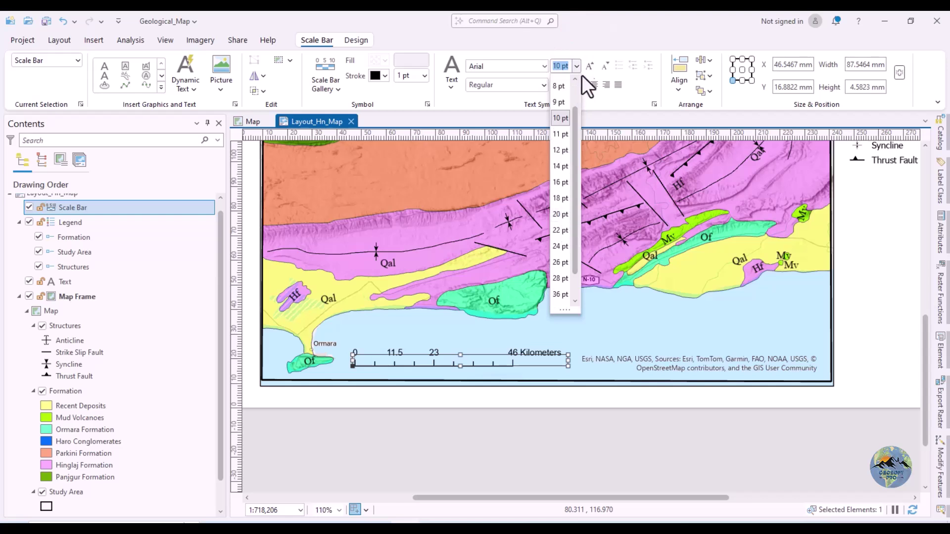
left_click(596, 34)
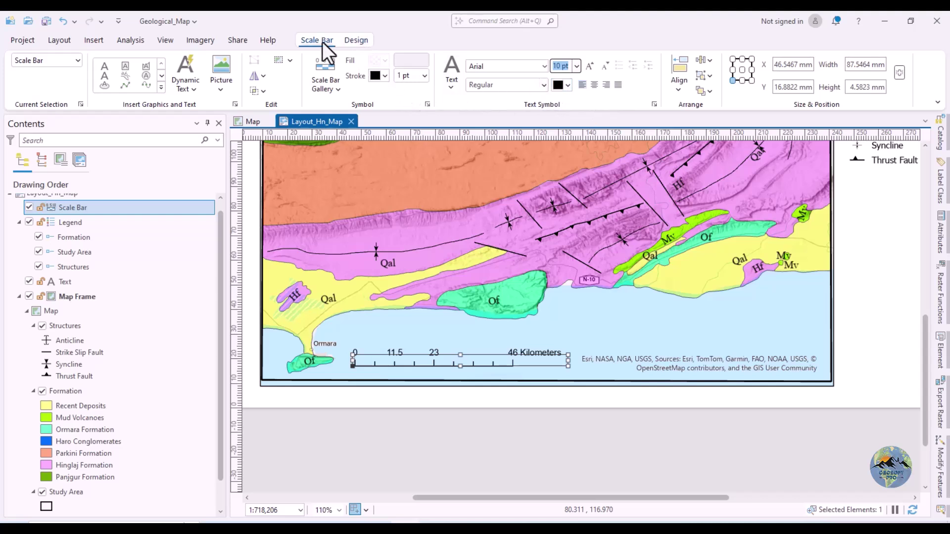
Try 3 divisions and 5 subdivisions on the scale bar, restoring 2 divisions and 4 subdivisions.
left_click(348, 40)
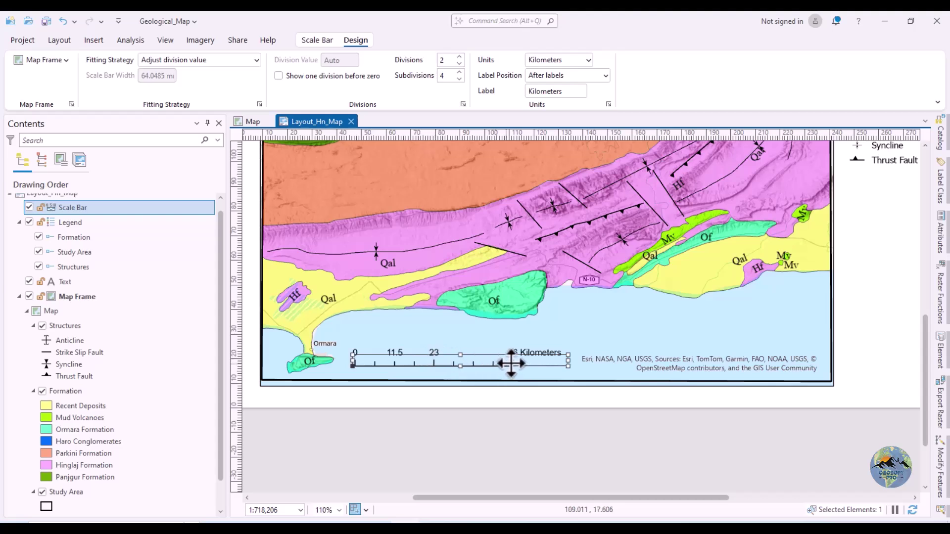
left_click(459, 57)
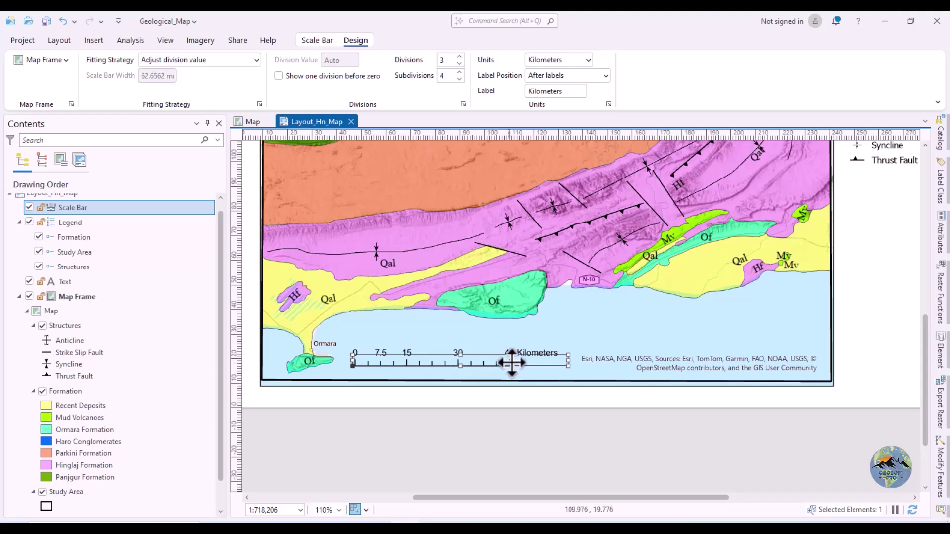
left_click(461, 74)
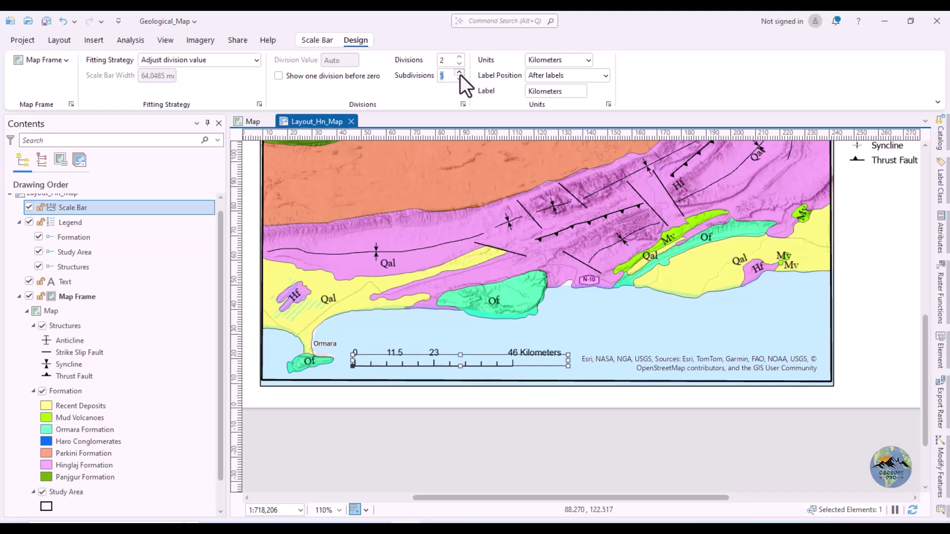
left_click(459, 78)
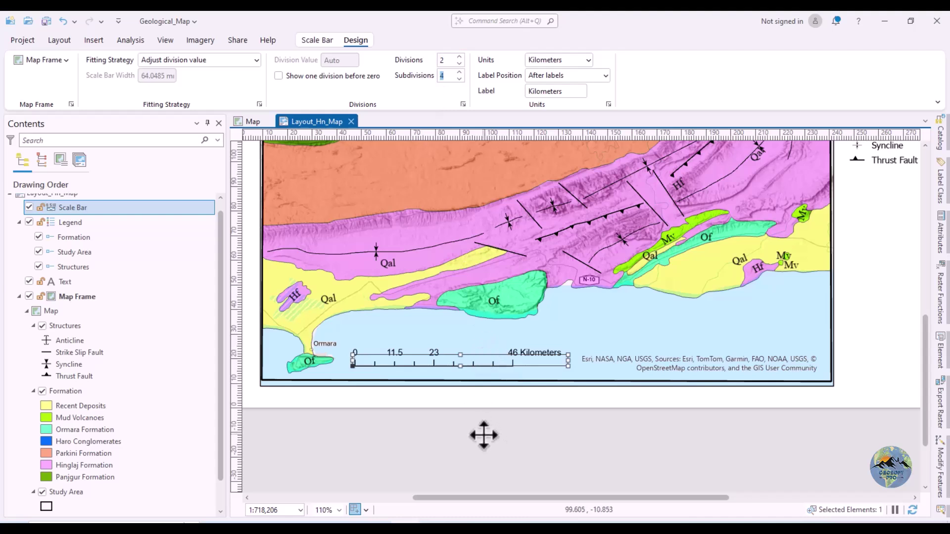
left_click(460, 403)
Reselect the scale bar and set its units to Meters.
left_click(458, 368)
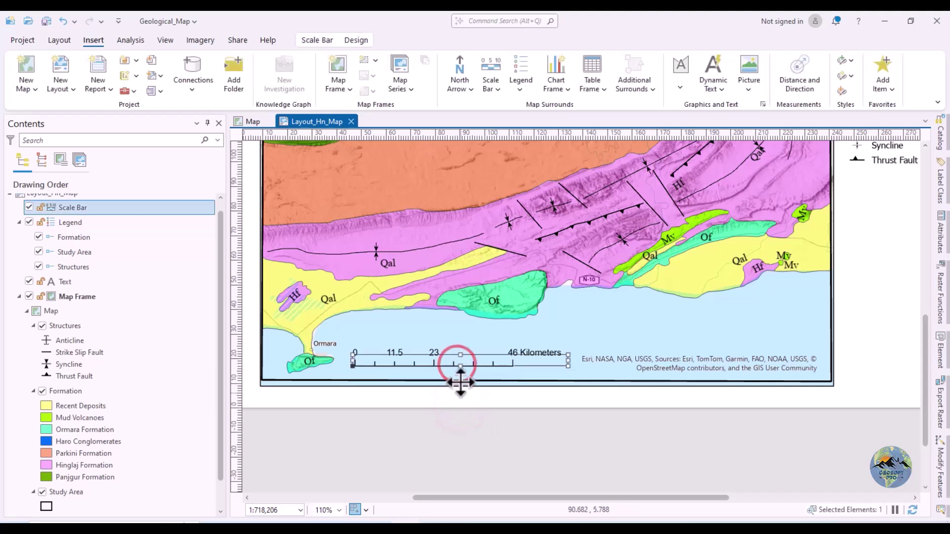
left_click(364, 43)
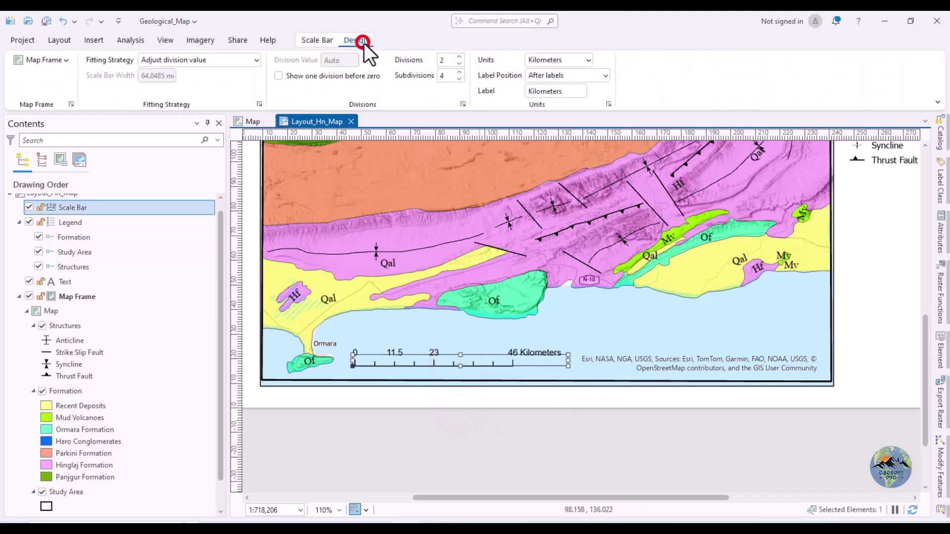
left_click(588, 59)
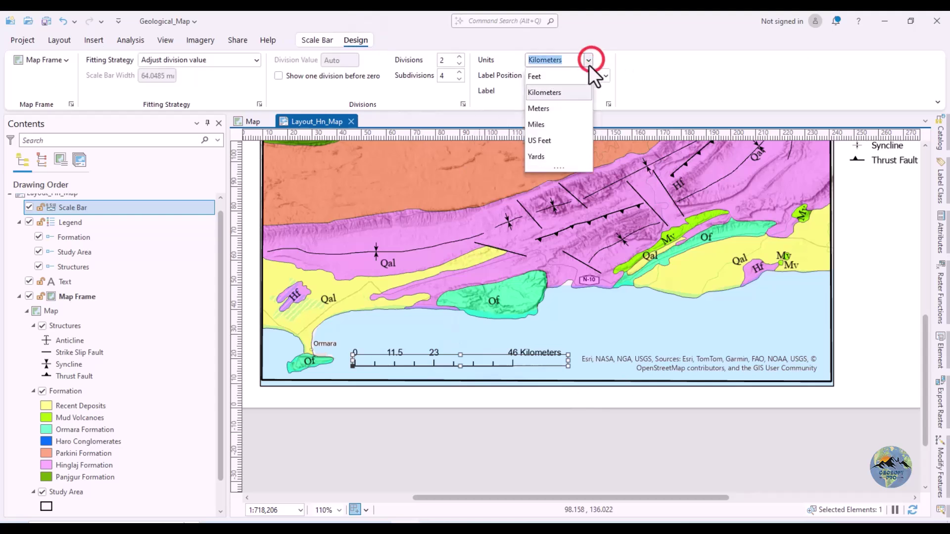
left_click(568, 108)
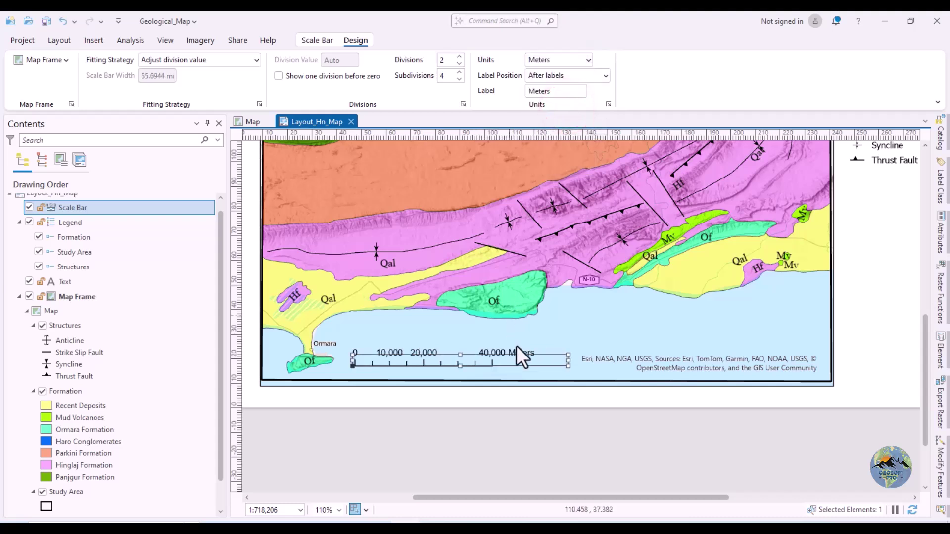